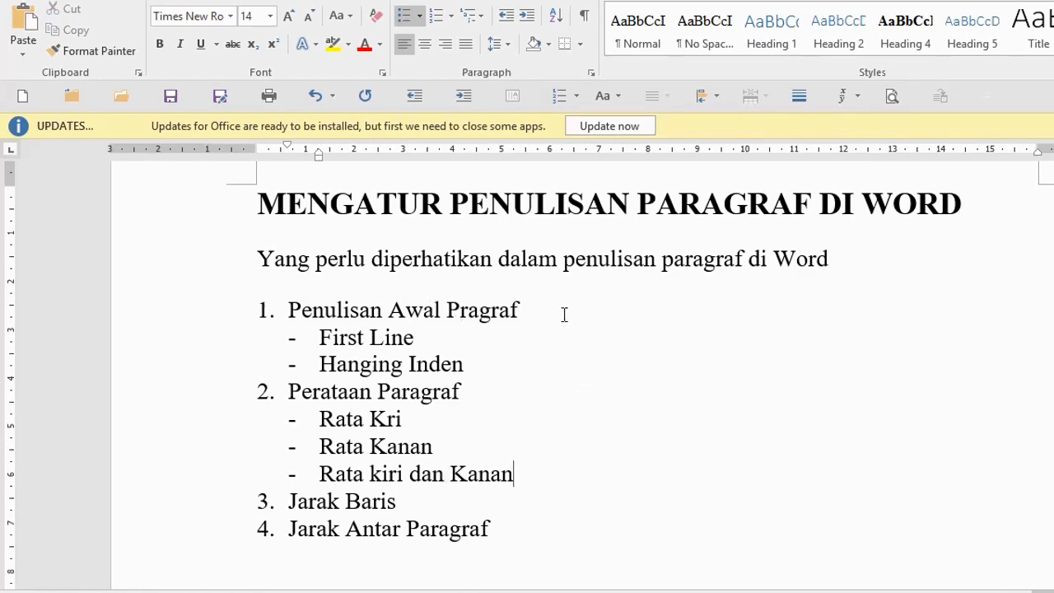
Set a first-line indent of about 1.5 cm on the paragraph beginning "Spasi baris adalah".
scroll(564, 315, down, 5)
click(257, 330)
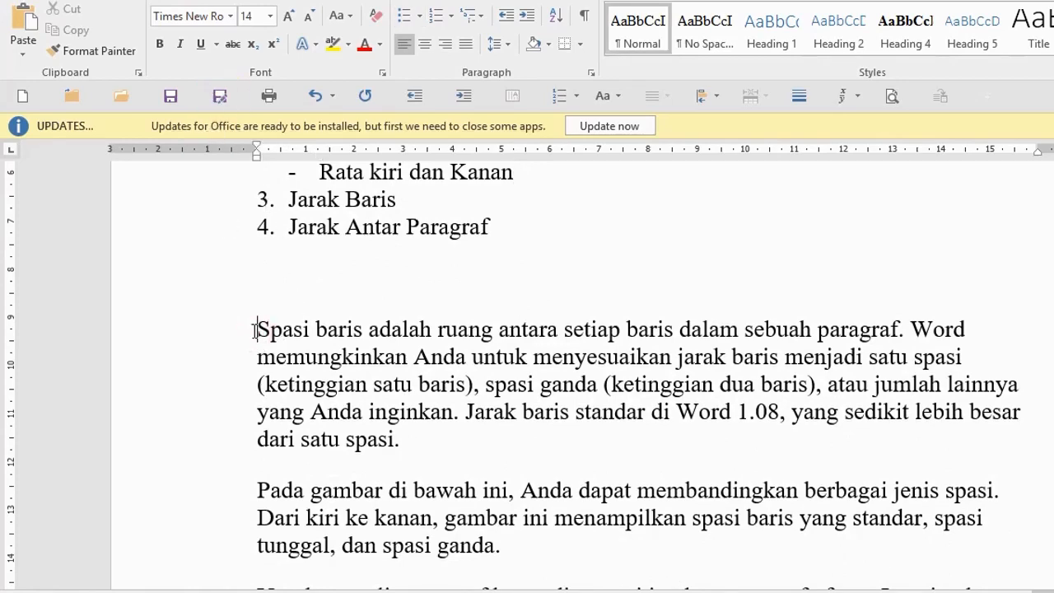
scroll(283, 321, up, 4)
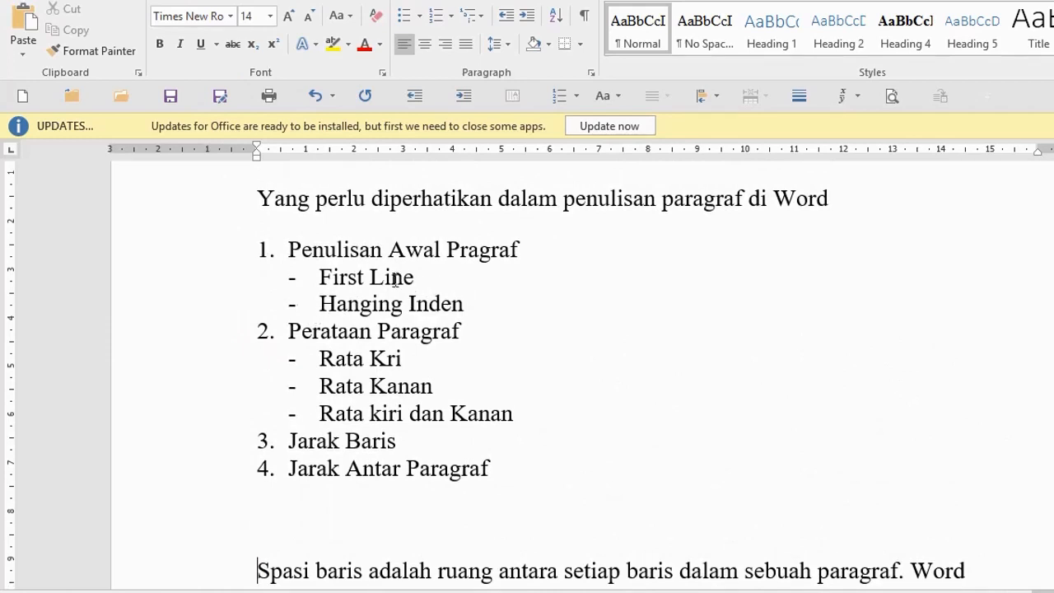
click(220, 275)
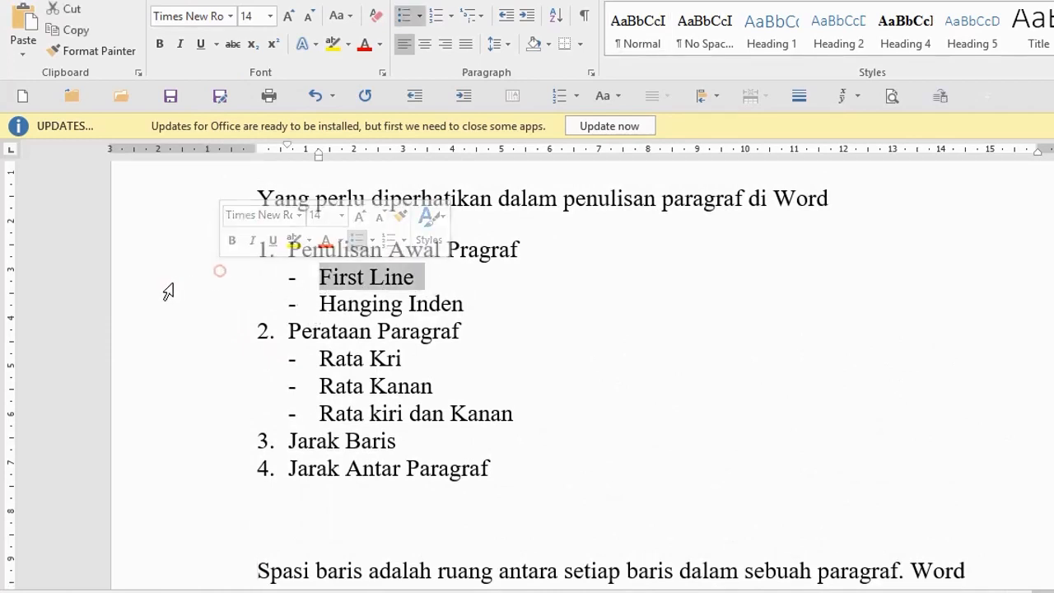
click(163, 305)
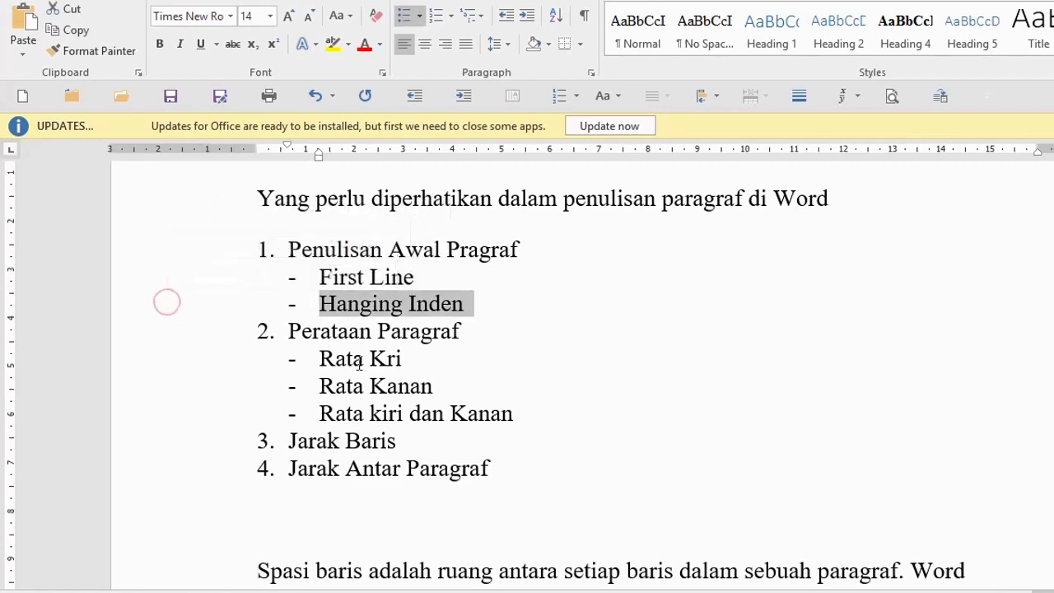
scroll(575, 390, down, 3)
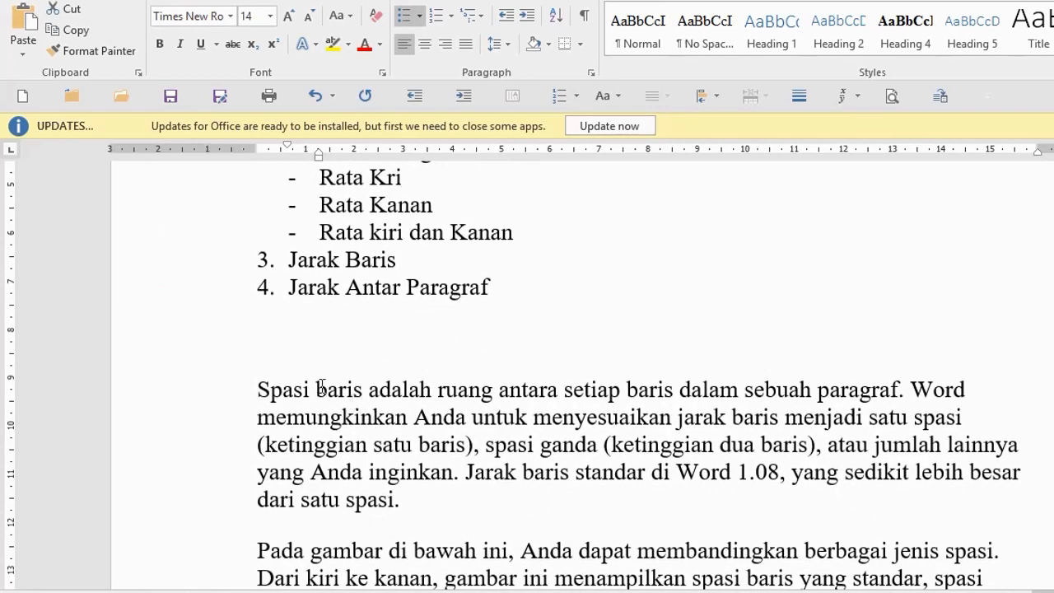
click(268, 390)
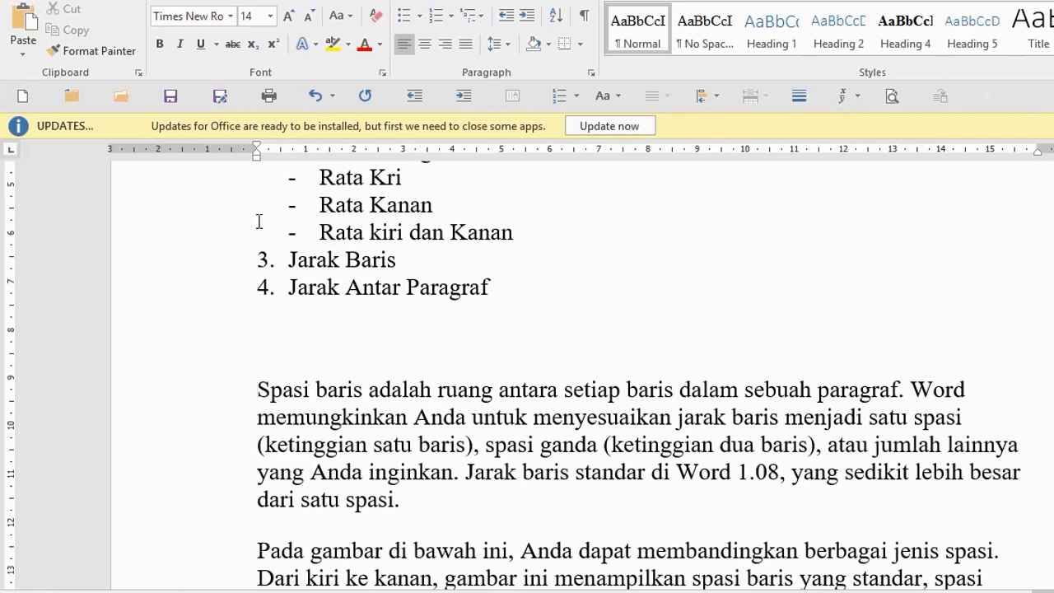
drag(257, 149, 332, 150)
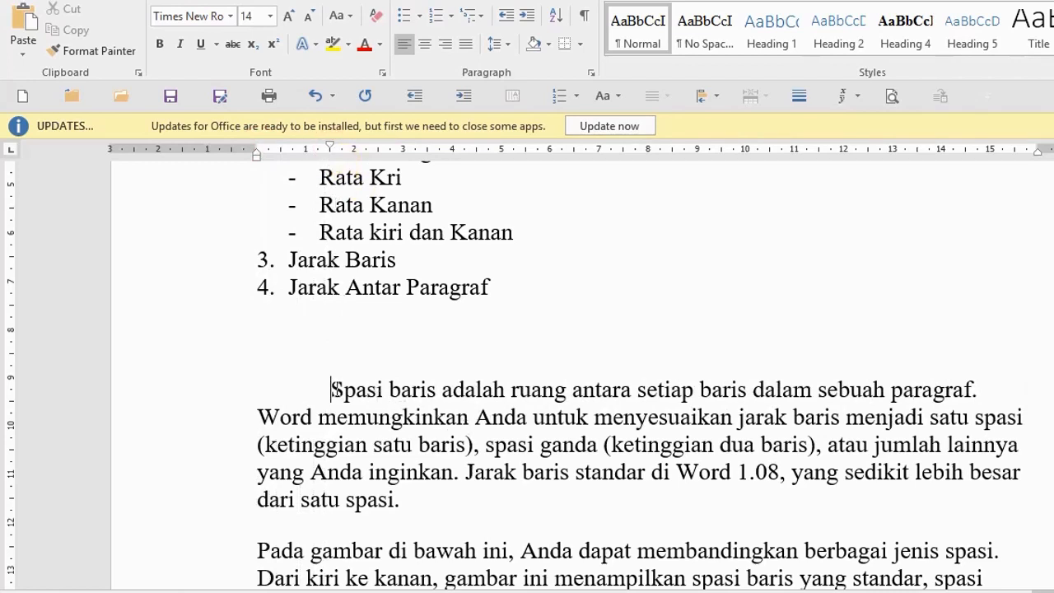
Remove the first-line indent from the paragraph beginning "Spasi baris adalah".
scroll(336, 391, up, 1)
scroll(329, 392, down, 1)
key(BackSpace)
scroll(329, 387, up, 1)
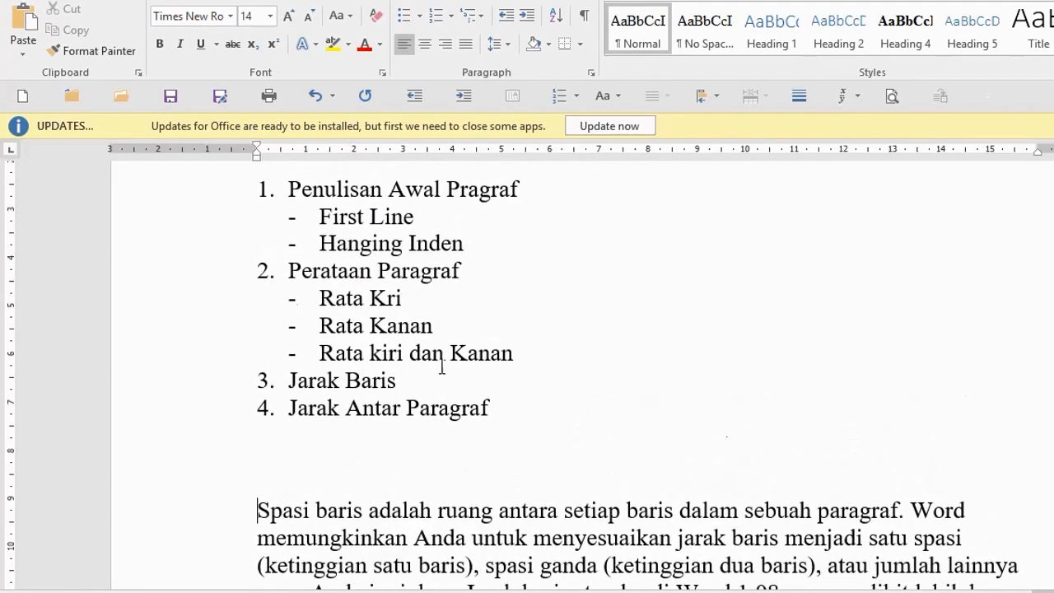
Try a hanging indent of about 1.5 cm on the "Spasi baris adalah" paragraph and undo it.
click(500, 239)
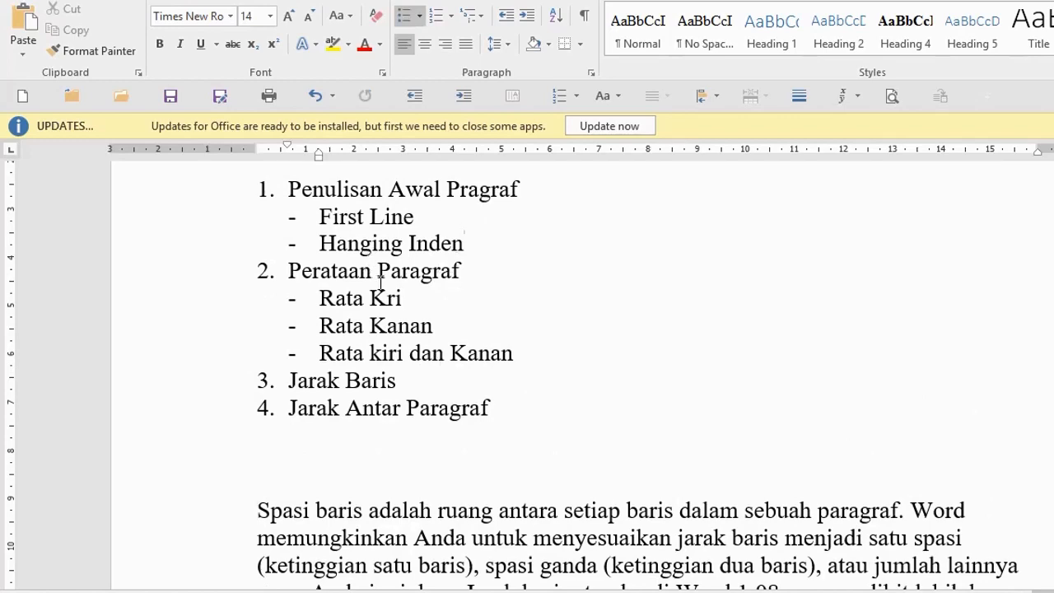
scroll(392, 338, down, 3)
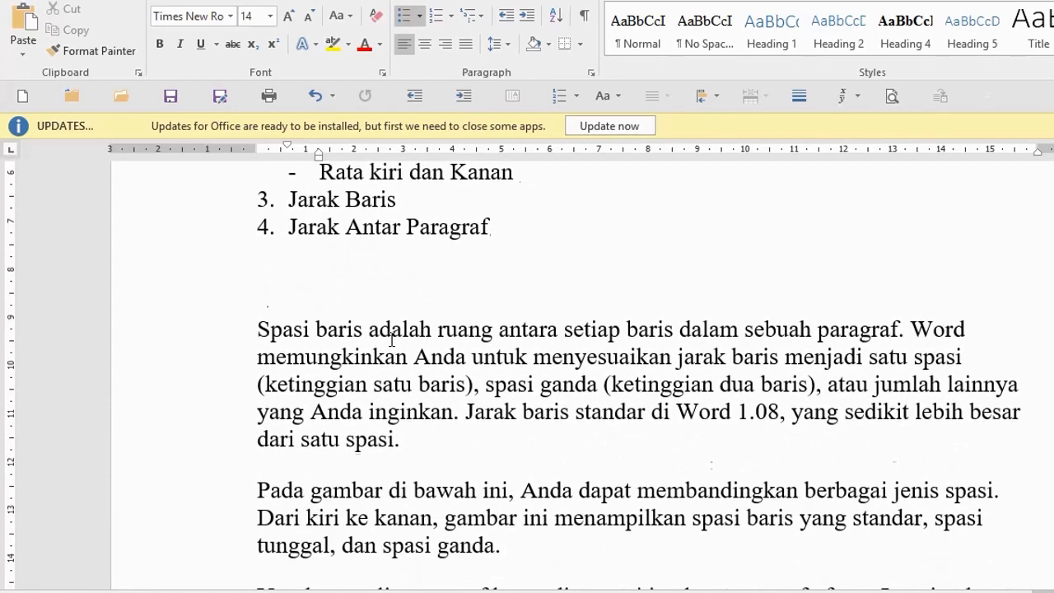
click(333, 330)
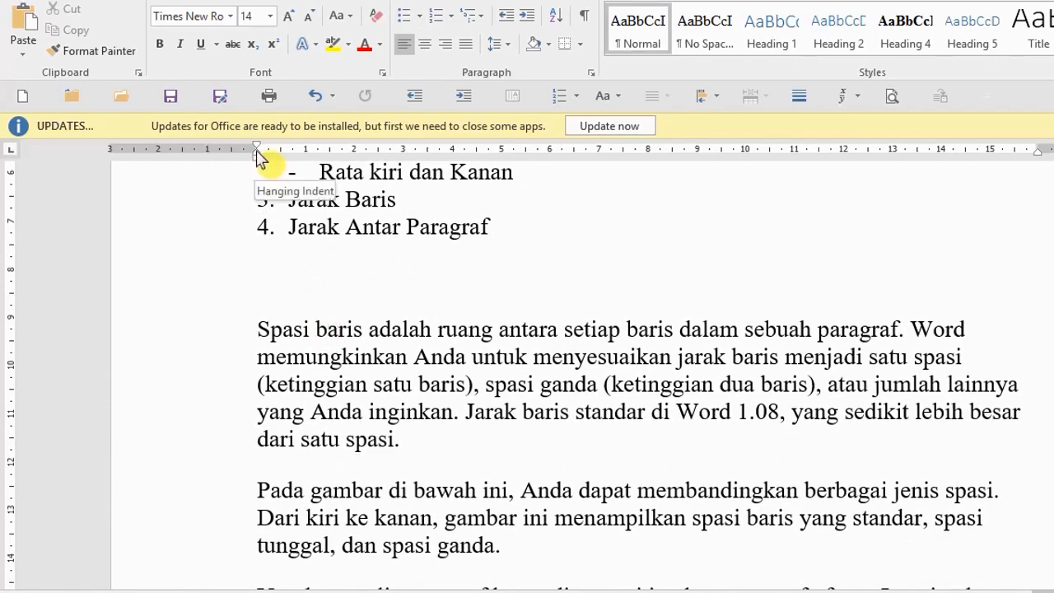
drag(255, 153, 330, 158)
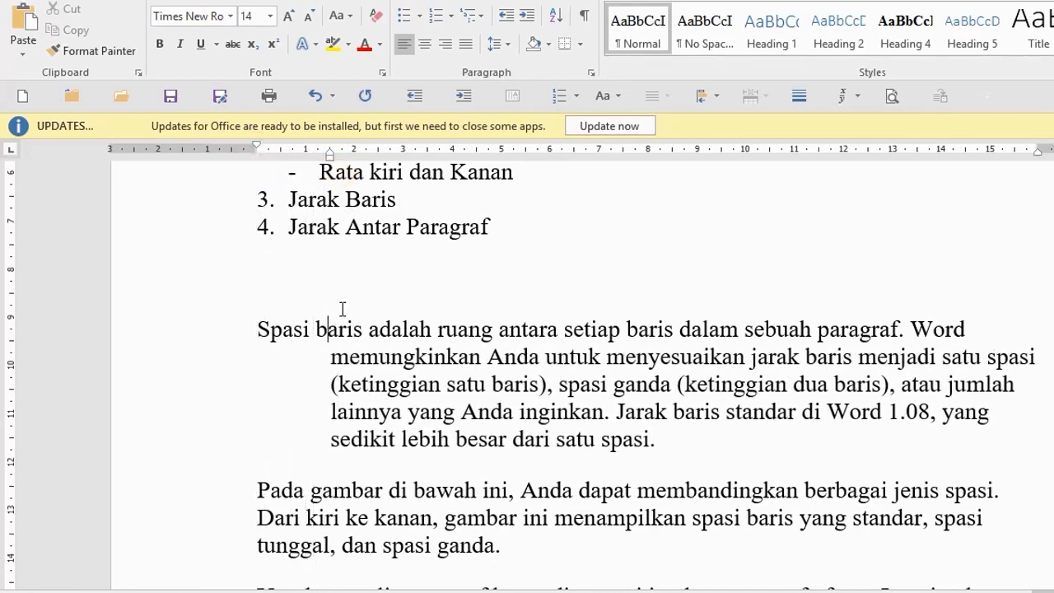
click(308, 100)
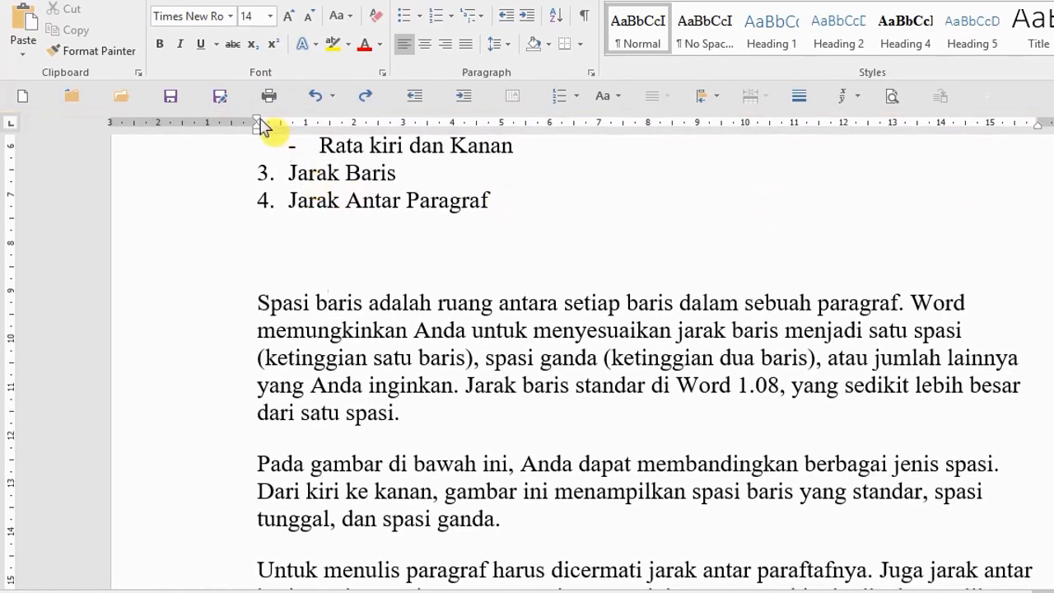
Try first-line indents of about 1.75 cm and 1.5 cm on the "Spasi baris adalah" paragraph, returning the first line to the margin.
drag(260, 124, 343, 123)
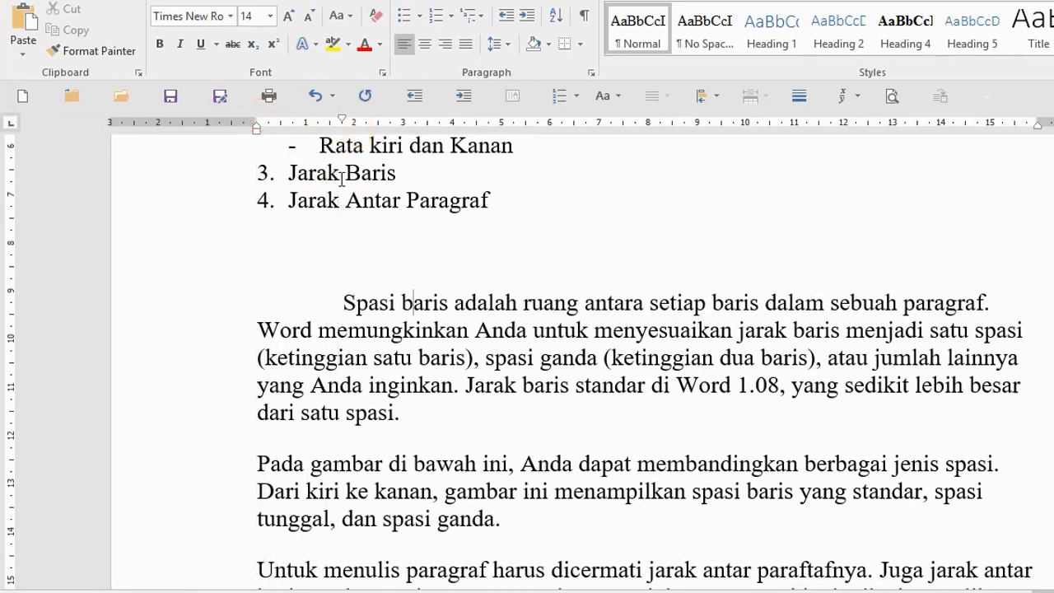
click(315, 96)
drag(257, 130, 330, 130)
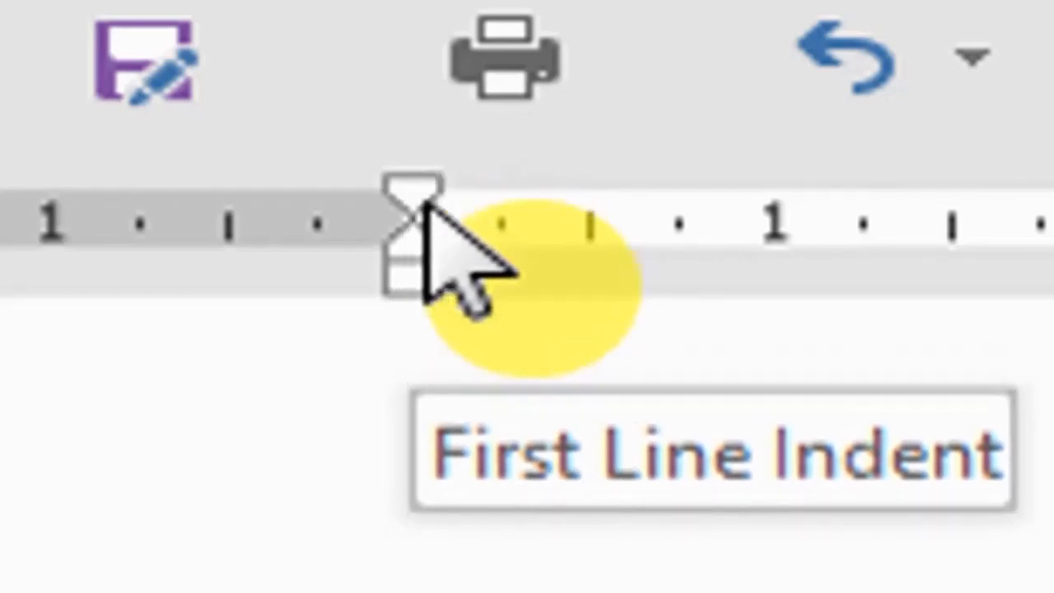
mouse_move(423, 204)
mouse_down()
mouse_move(767, 218)
mouse_move(874, 234)
mouse_move(835, 258)
mouse_move(494, 264)
mouse_move(430, 235)
mouse_move(418, 158)
mouse_move(415, 207)
mouse_move(553, 216)
mouse_move(859, 207)
mouse_move(454, 189)
mouse_move(404, 228)
mouse_up()
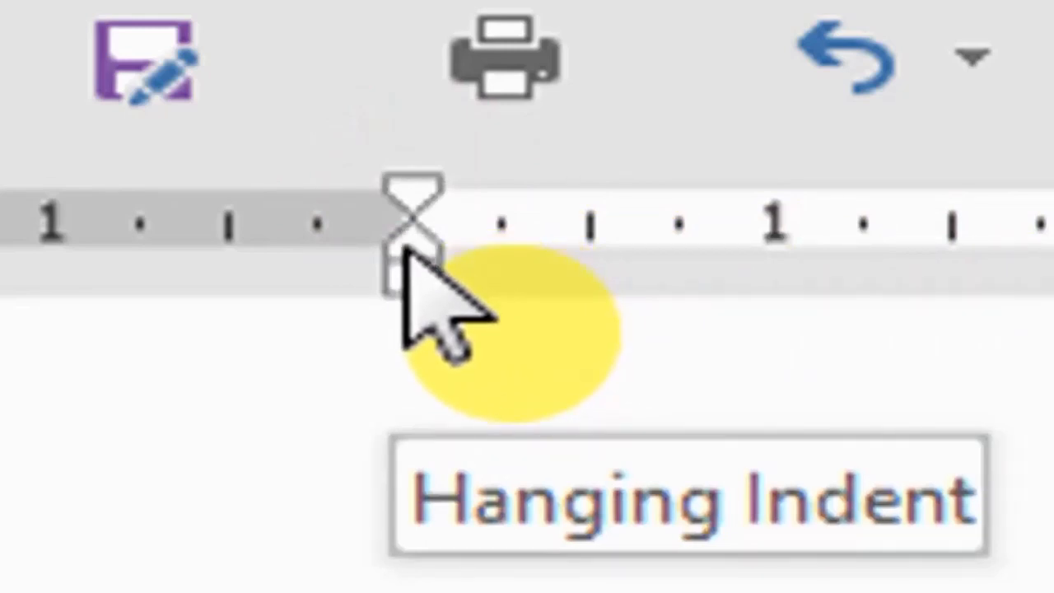
Try a hanging indent of about 1.5 cm and a whole-paragraph left indent of about 1.25 cm, resetting each to 0.
mouse_move(405, 252)
mouse_down()
mouse_move(534, 238)
mouse_move(931, 266)
mouse_move(936, 275)
mouse_up()
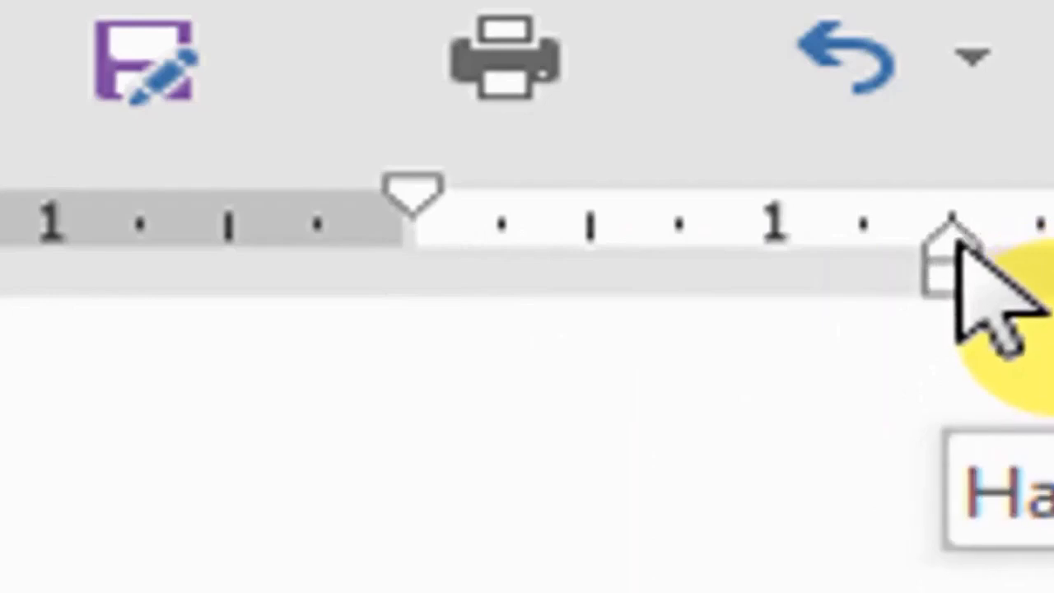
mouse_move(952, 247)
mouse_down()
mouse_move(435, 301)
mouse_move(414, 288)
mouse_up()
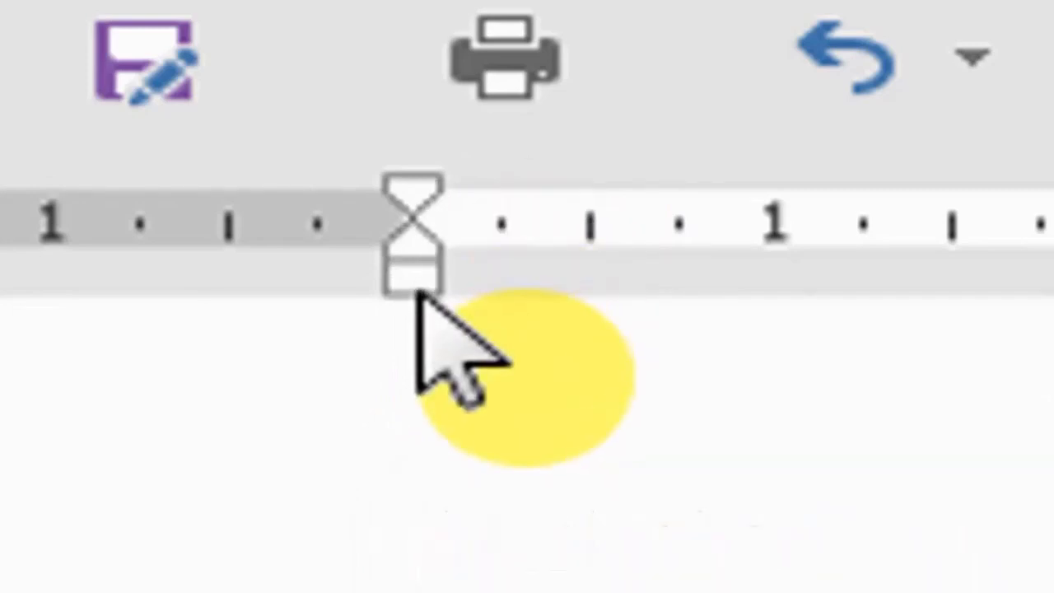
mouse_move(417, 295)
mouse_down()
mouse_move(595, 294)
mouse_move(900, 318)
mouse_up()
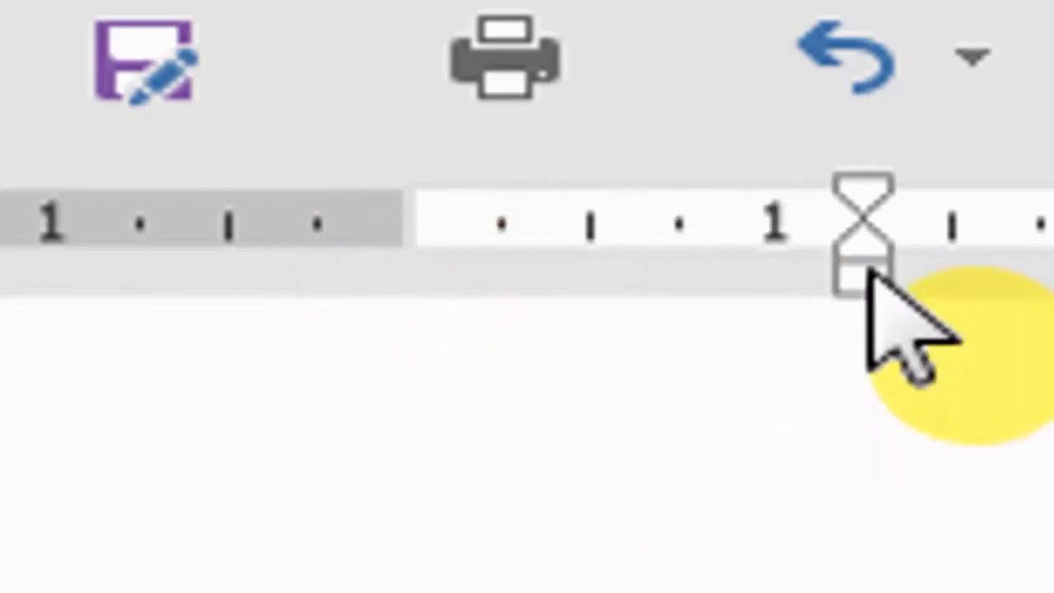
drag(871, 271, 433, 309)
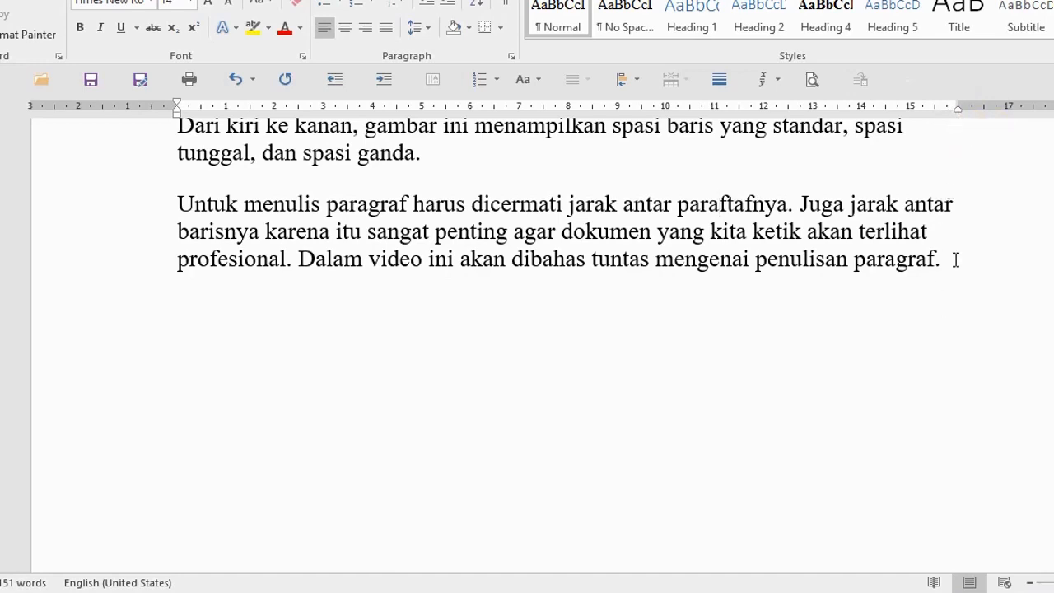
Pull in the right indent of the paragraph beginning "Untuk menulis paragraf" to about the 13 cm ruler mark.
drag(958, 109, 655, 148)
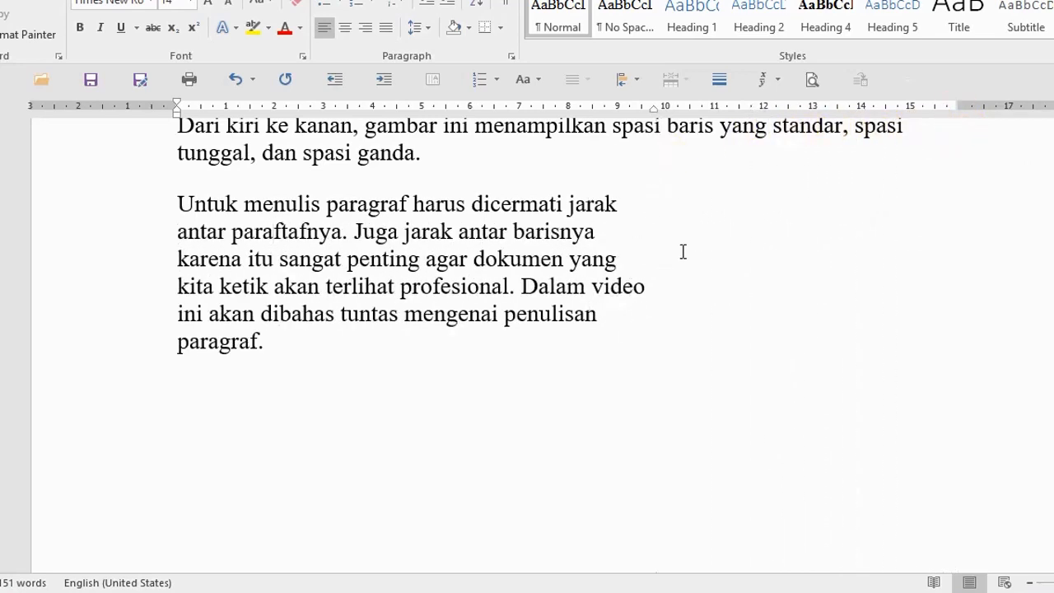
mouse_move(666, 118)
mouse_down()
mouse_move(965, 123)
mouse_move(812, 116)
mouse_up()
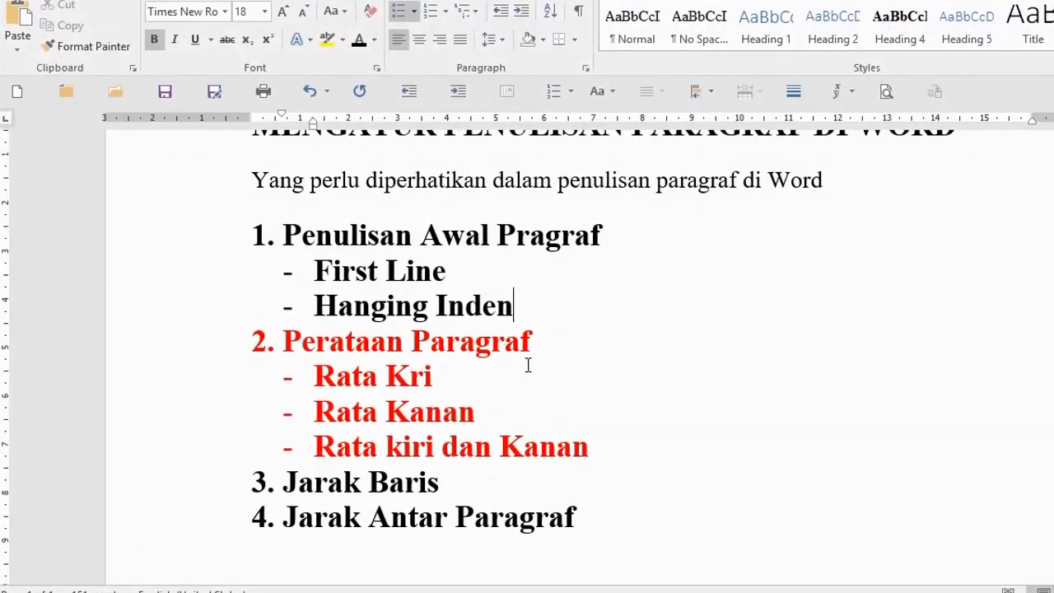
Correct the spelling of "Rata Kri" to "Rata Kiri" in the "Perataan Paragraf" list.
click(156, 344)
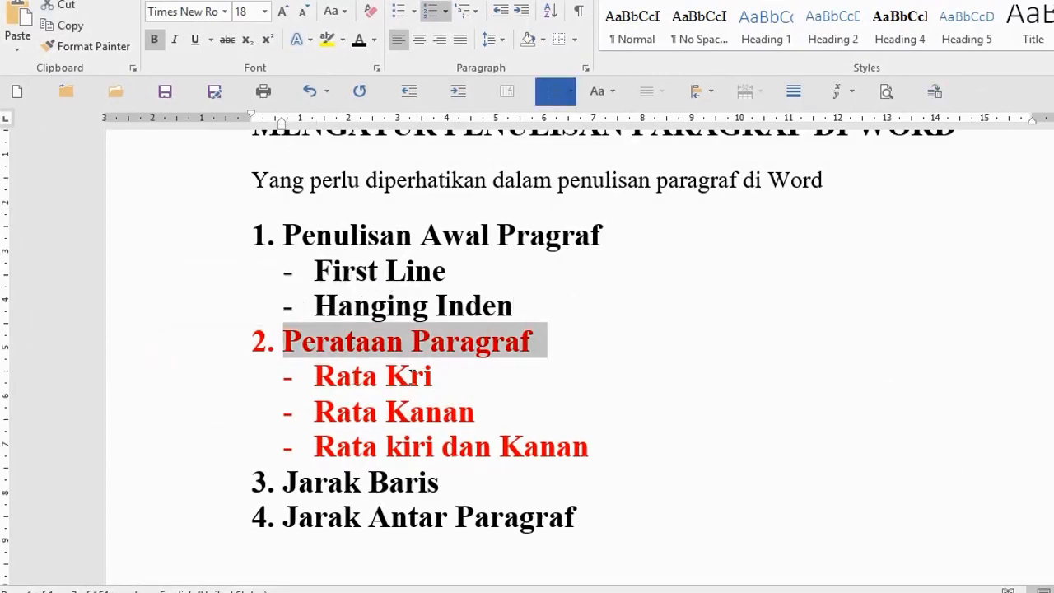
click(408, 377)
text(i)
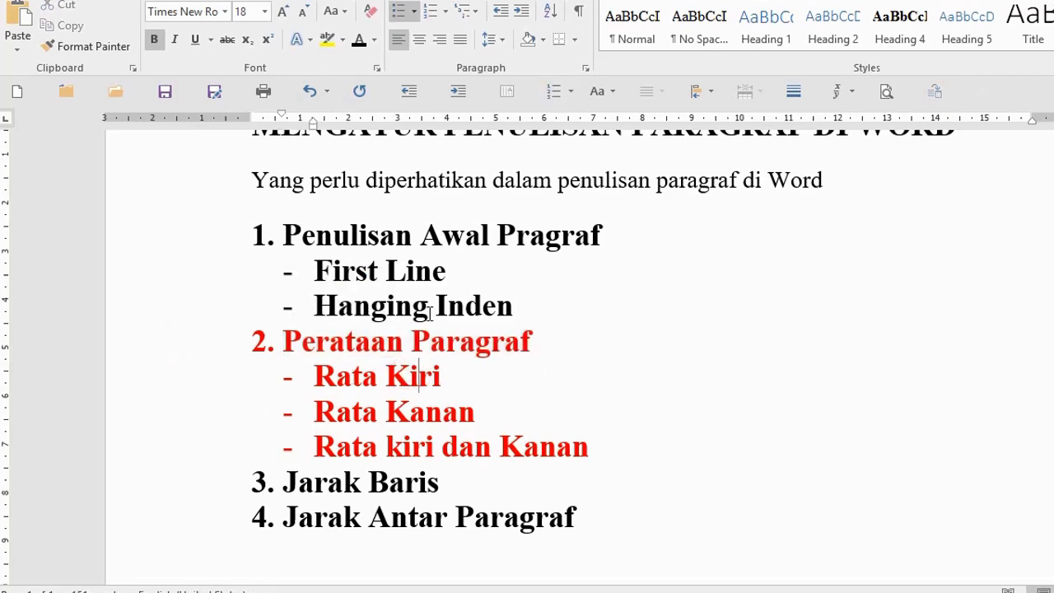
Try right, centre and justified alignment in turn on the paragraph beginning "Spasi baris adalah".
click(429, 448)
scroll(466, 329, down, 5)
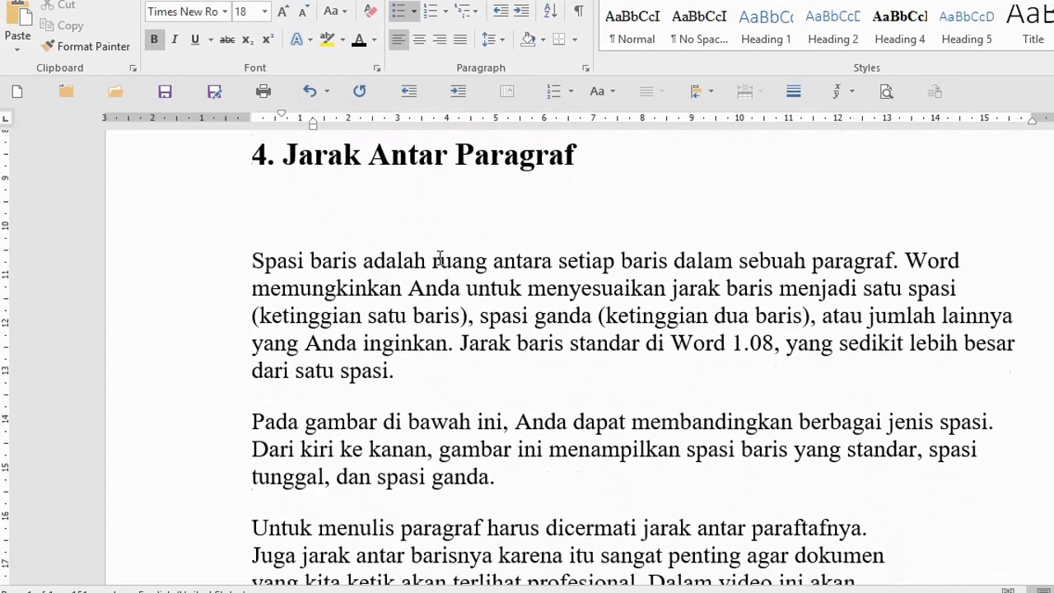
click(439, 259)
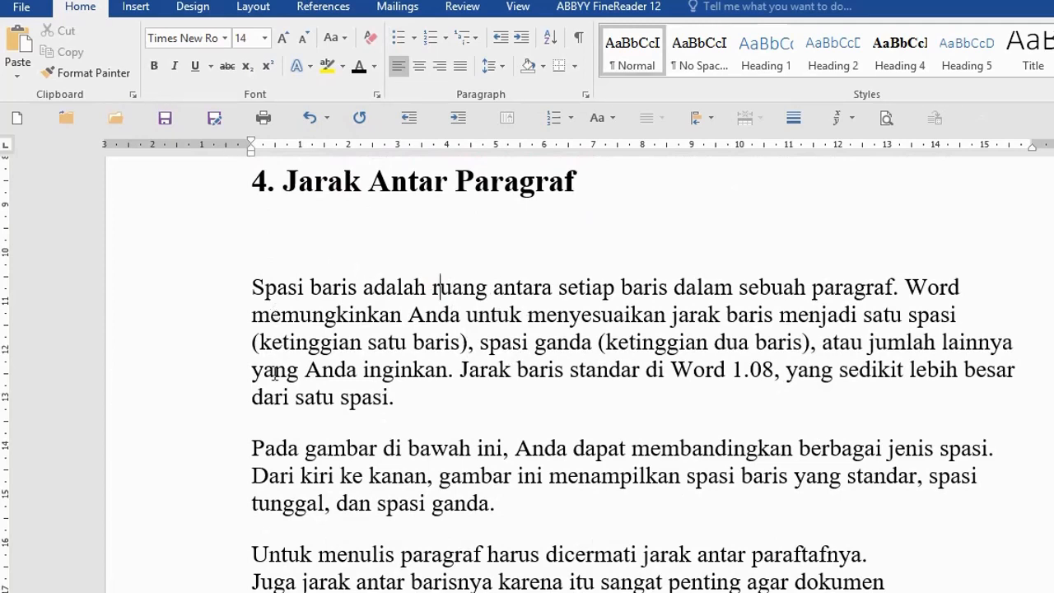
click(846, 286)
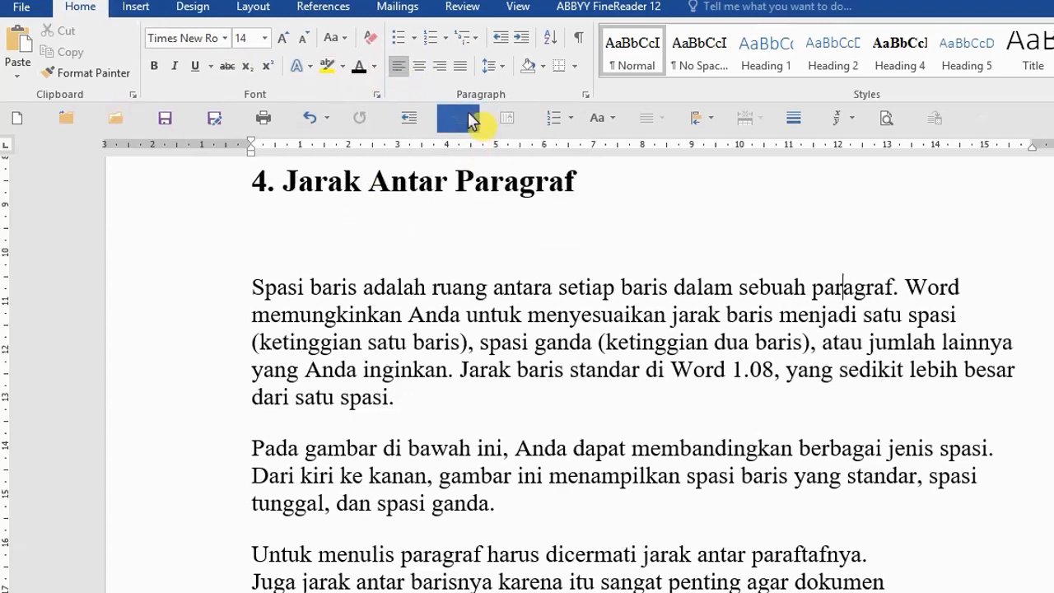
click(441, 67)
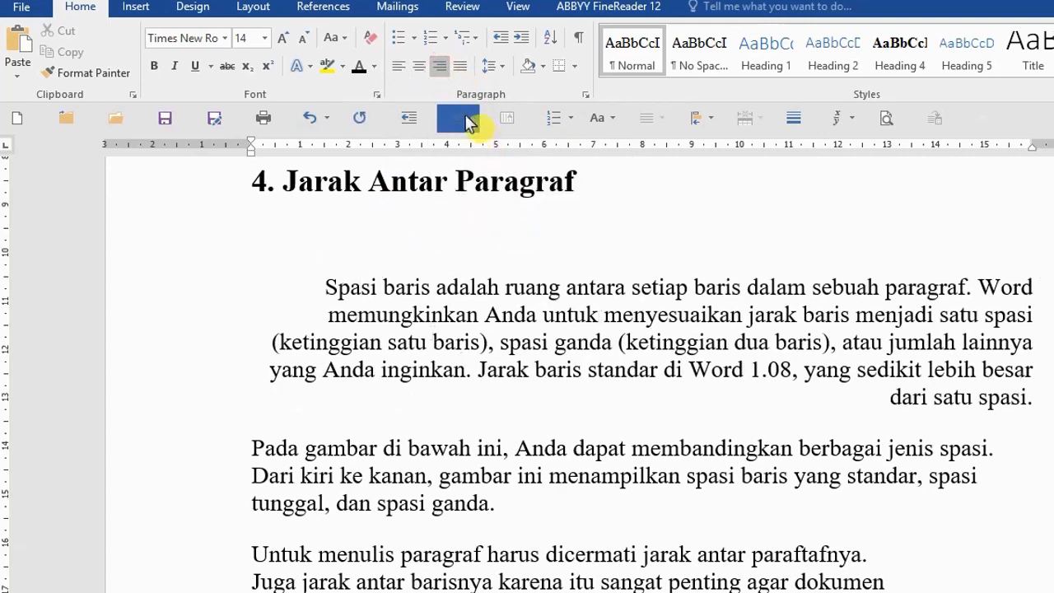
click(419, 68)
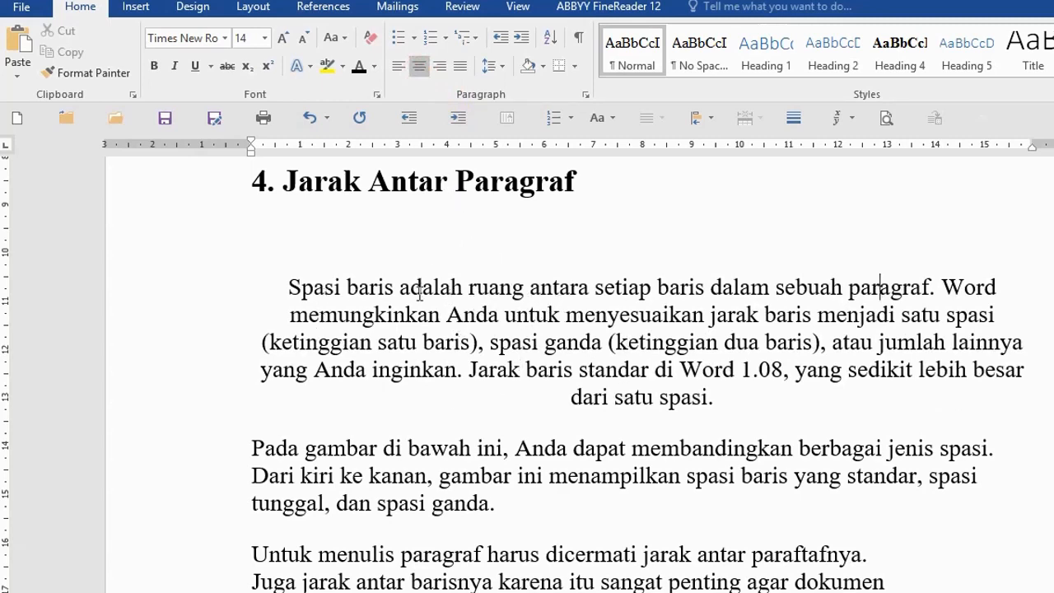
click(463, 66)
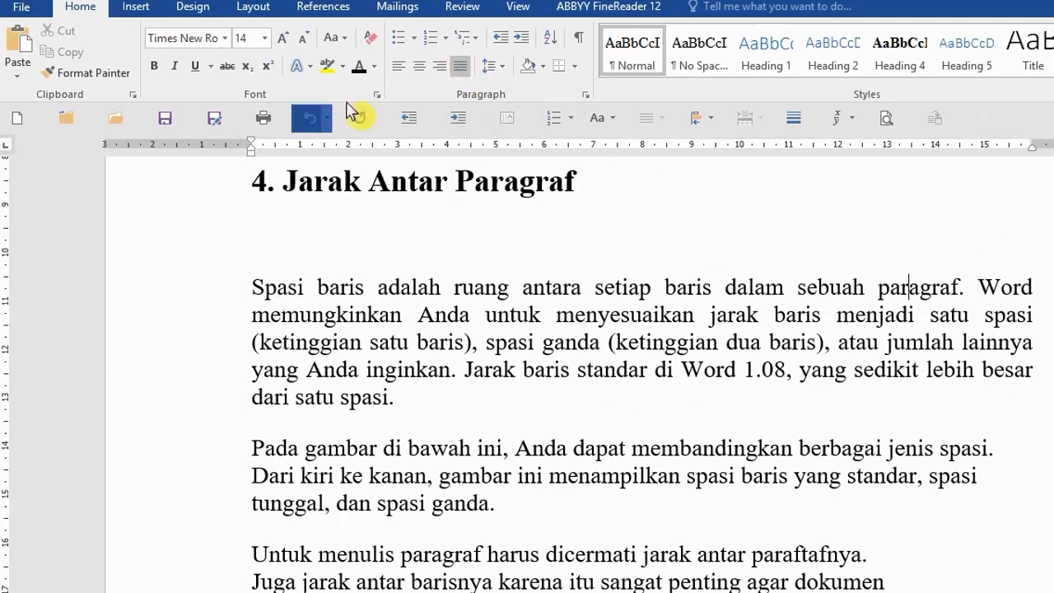
Cycle the "Spasi baris adalah" paragraph through left, right and centre alignment, and leave it justified.
click(400, 67)
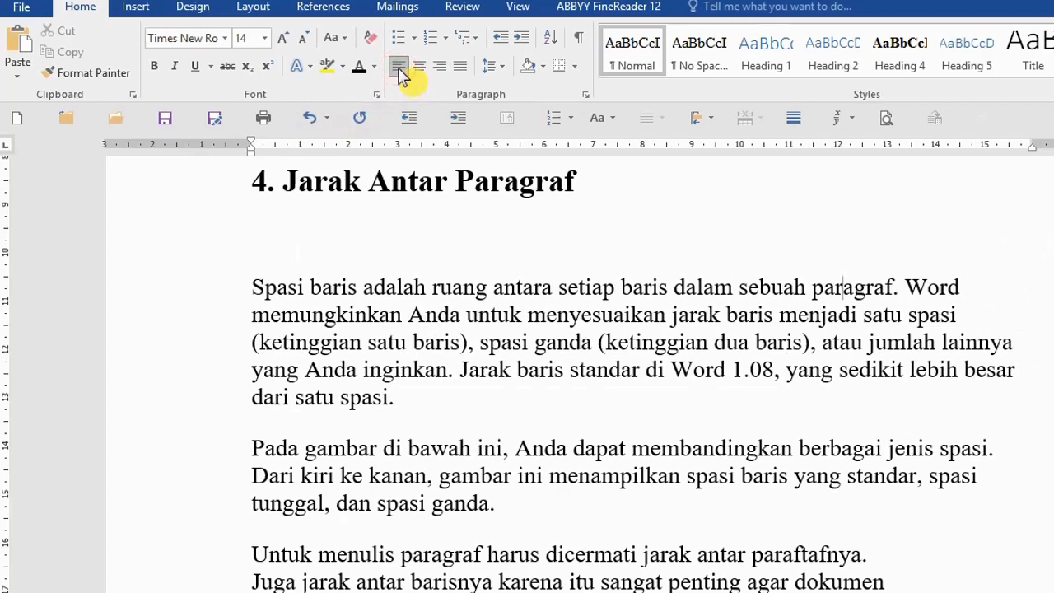
click(441, 68)
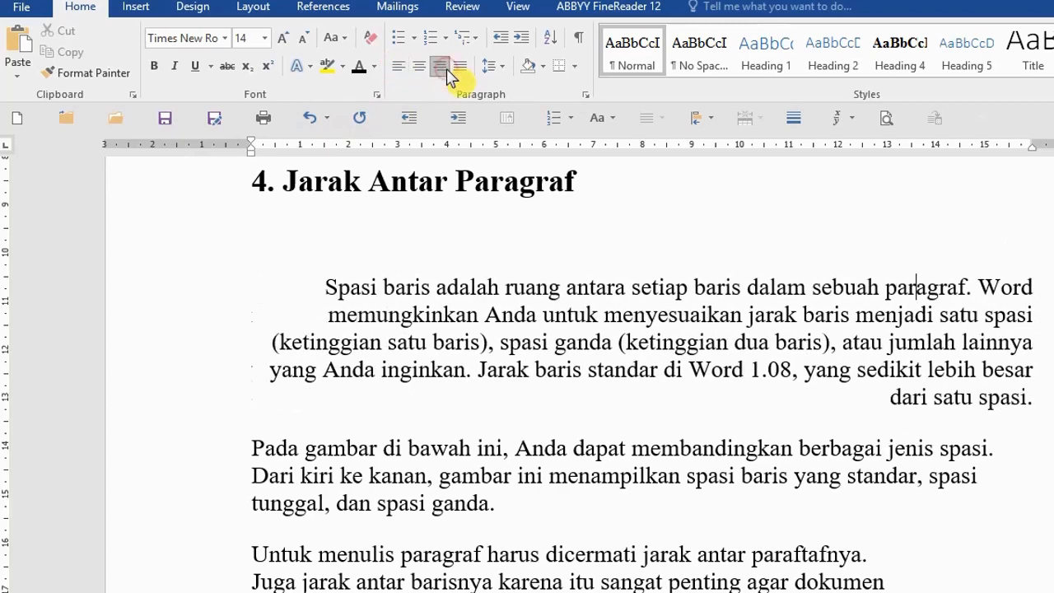
click(420, 67)
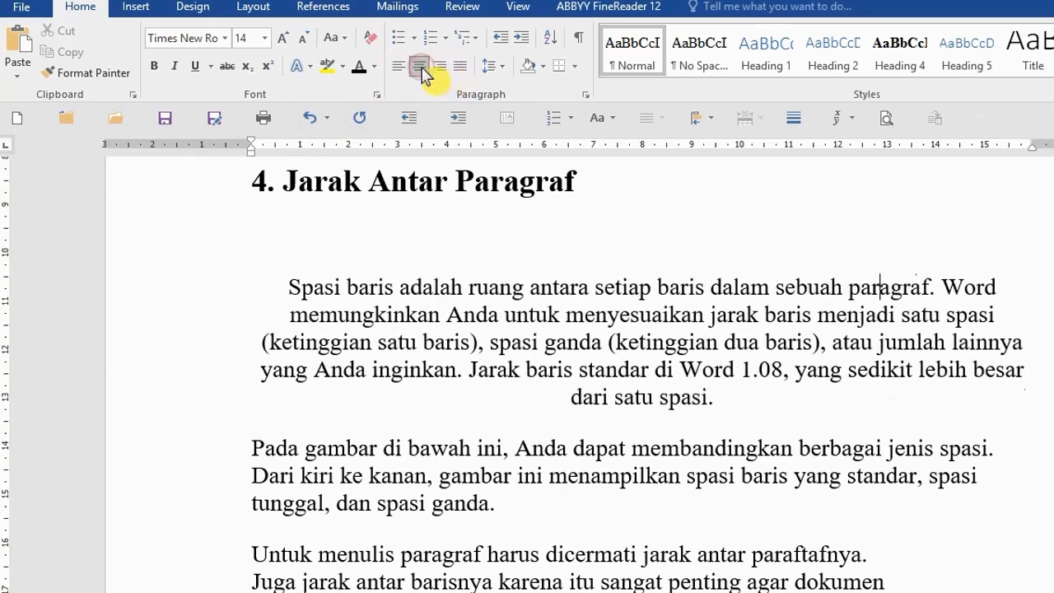
click(460, 67)
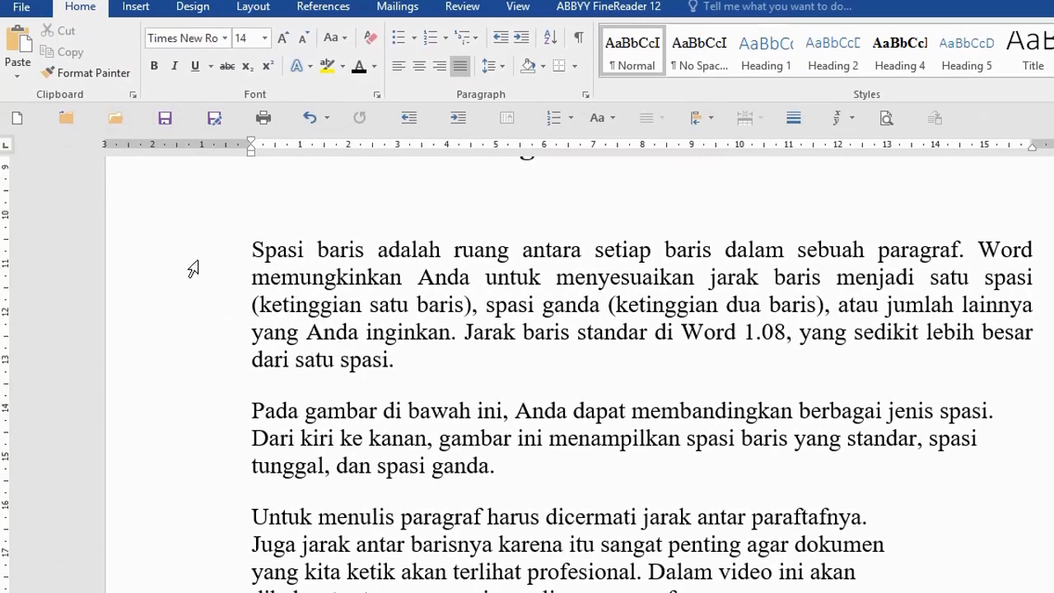
Justify all the body text from the paragraph beginning "Spasi baris adalah" through the one beginning "Untuk menulis paragraf".
drag(196, 258, 572, 454)
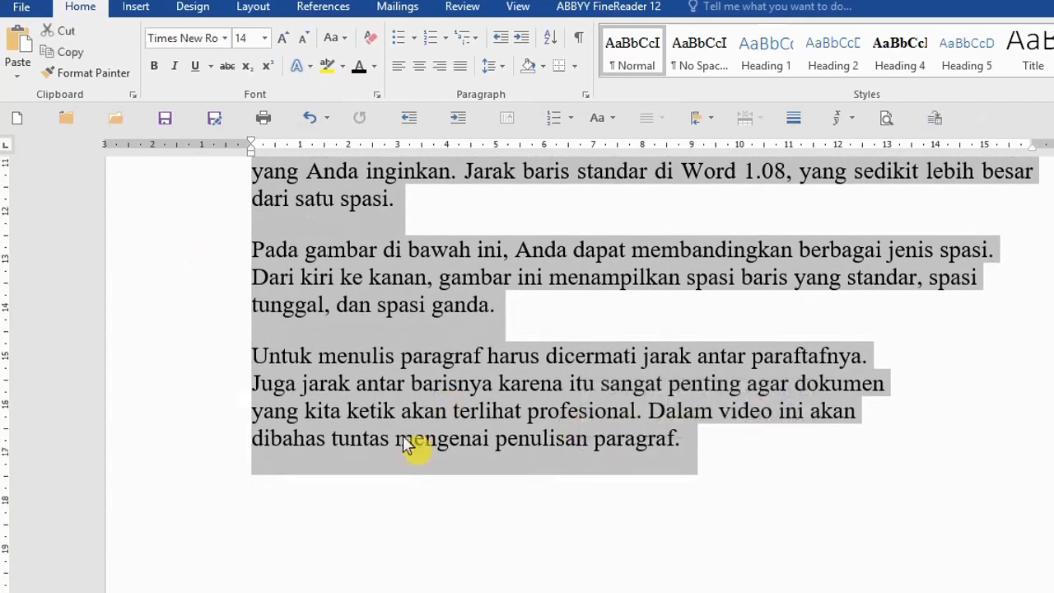
scroll(410, 436, up, 5)
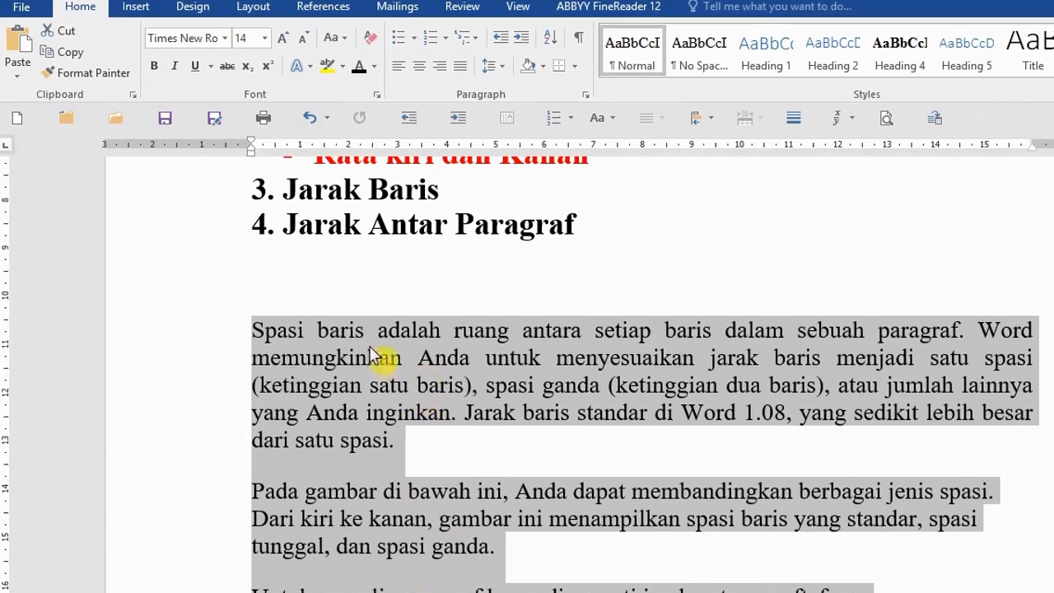
click(459, 66)
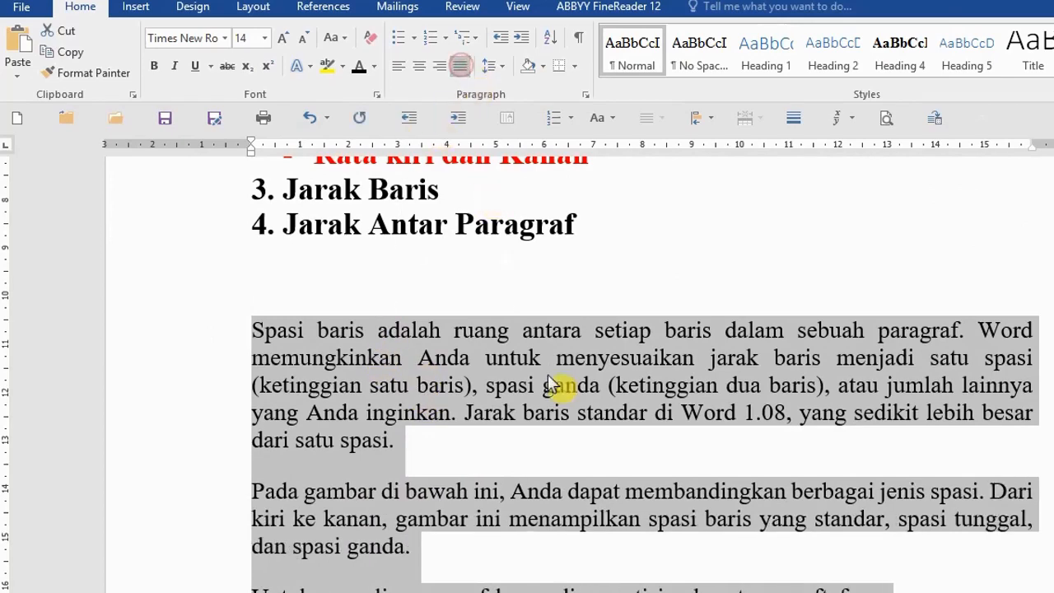
scroll(580, 415, down, 2)
scroll(586, 420, down, 1)
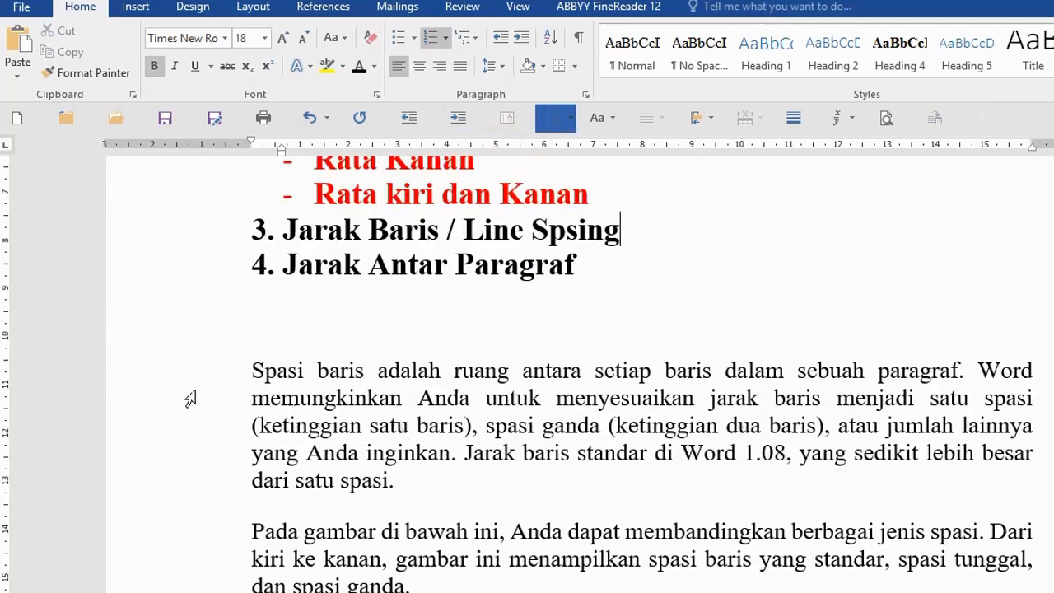
Set the line spacing of the paragraph beginning "Spasi baris adalah" to 1.5.
click(138, 383)
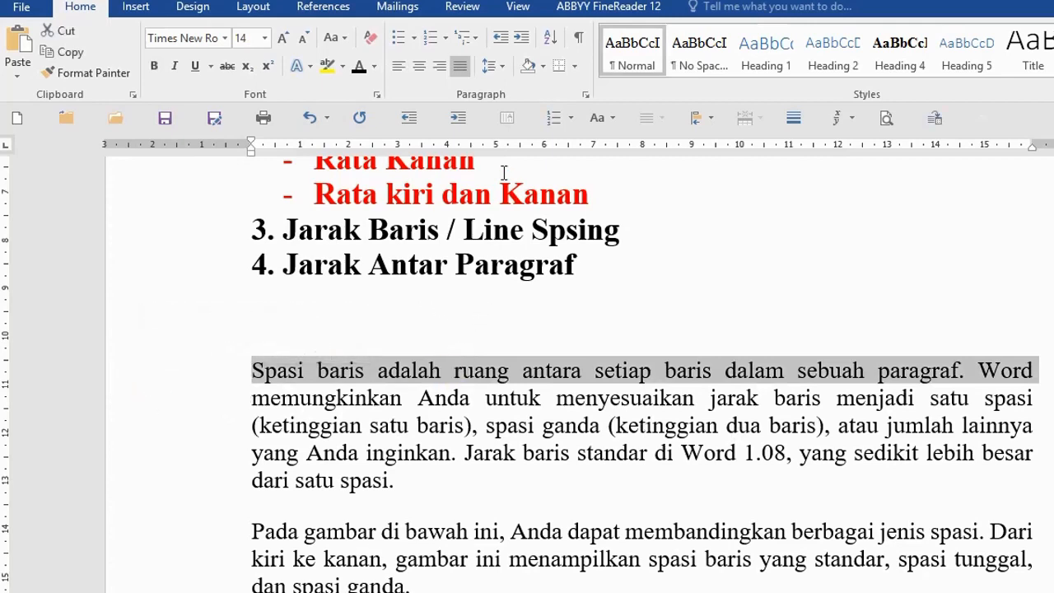
click(505, 68)
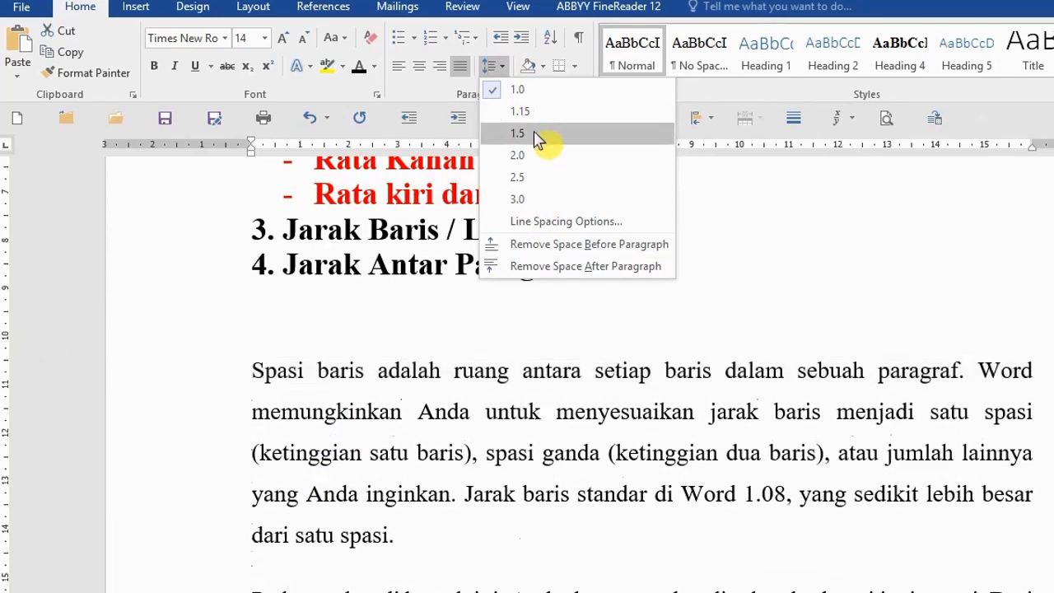
click(535, 136)
scroll(488, 469, down, 1)
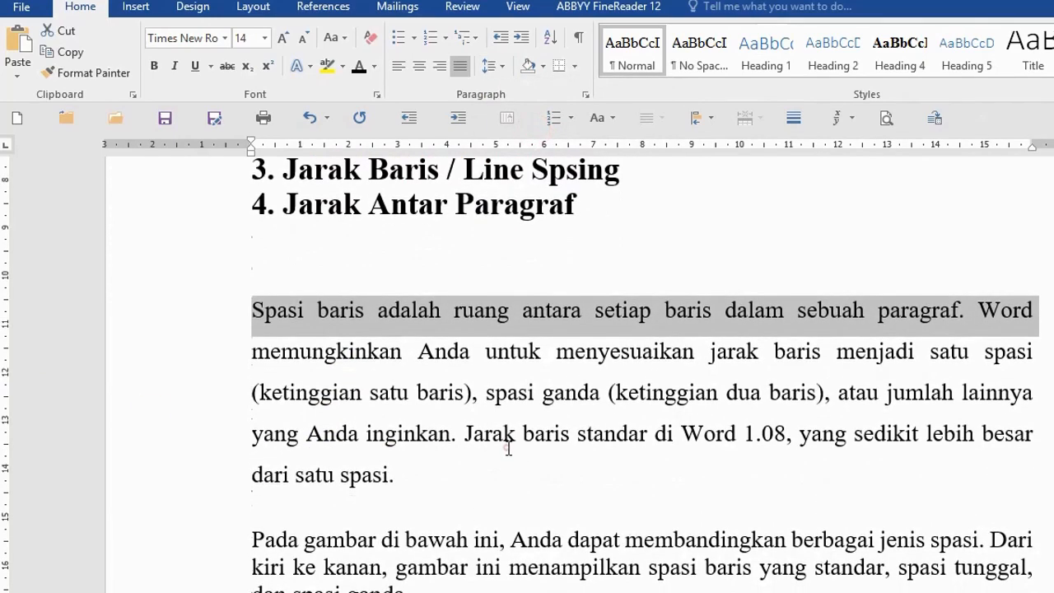
click(507, 445)
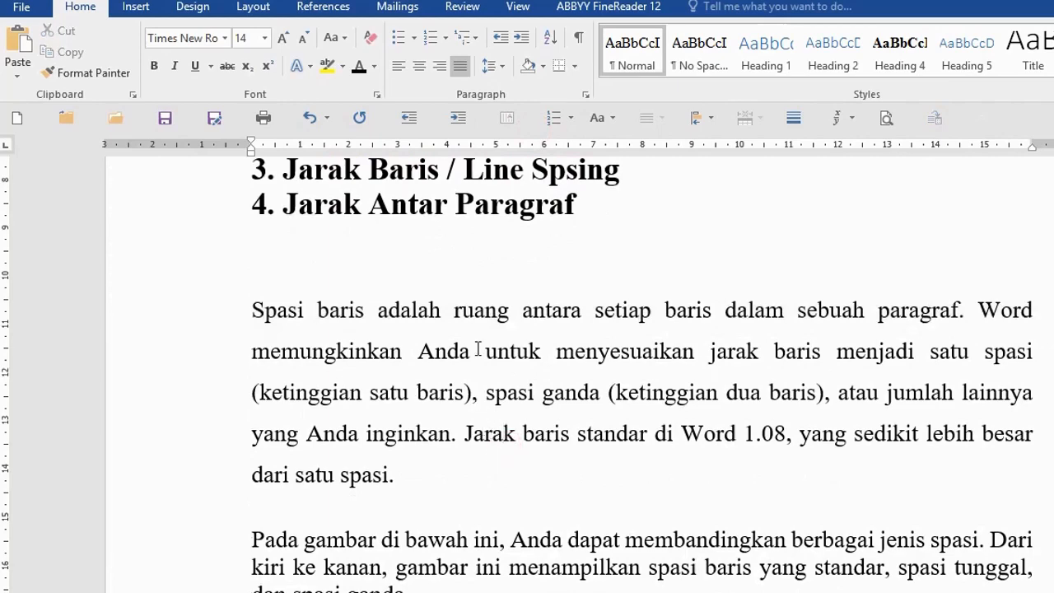
scroll(399, 340, up, 1)
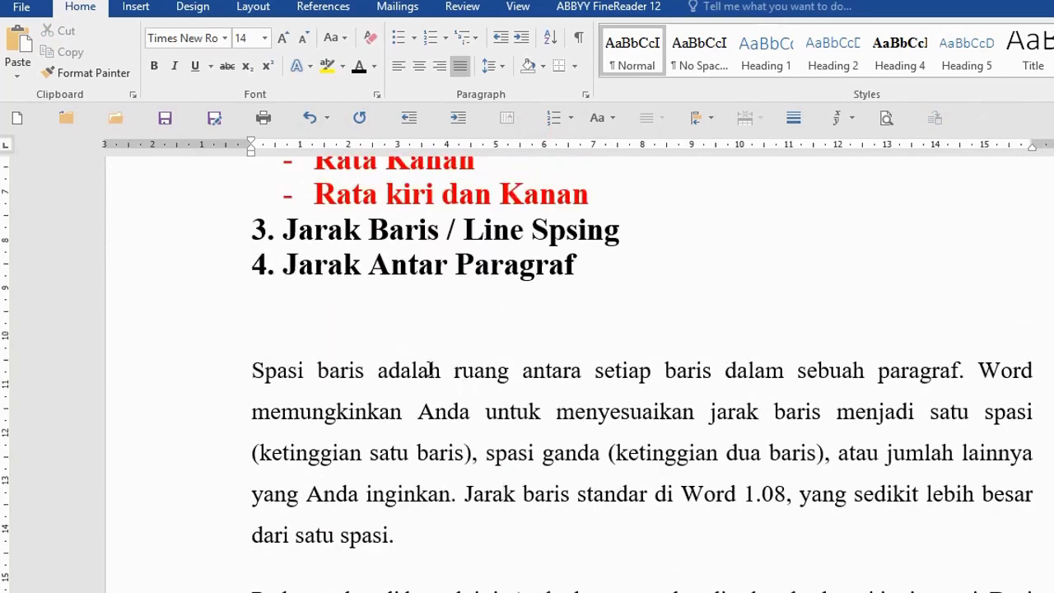
scroll(429, 370, down, 1)
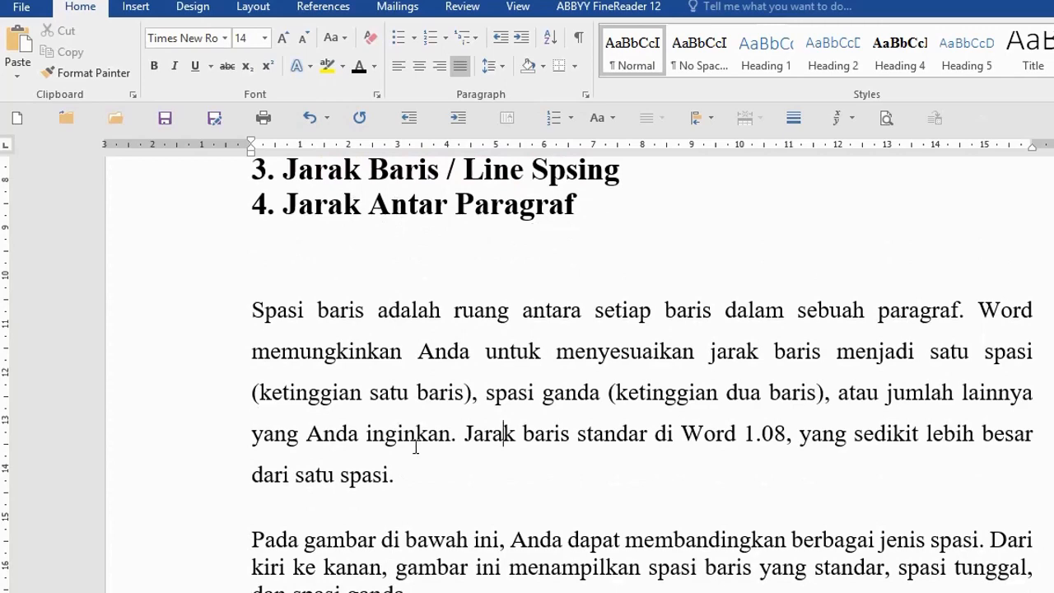
scroll(416, 447, down, 1)
Set the line spacing of all three body paragraphs to 1.0.
click(183, 418)
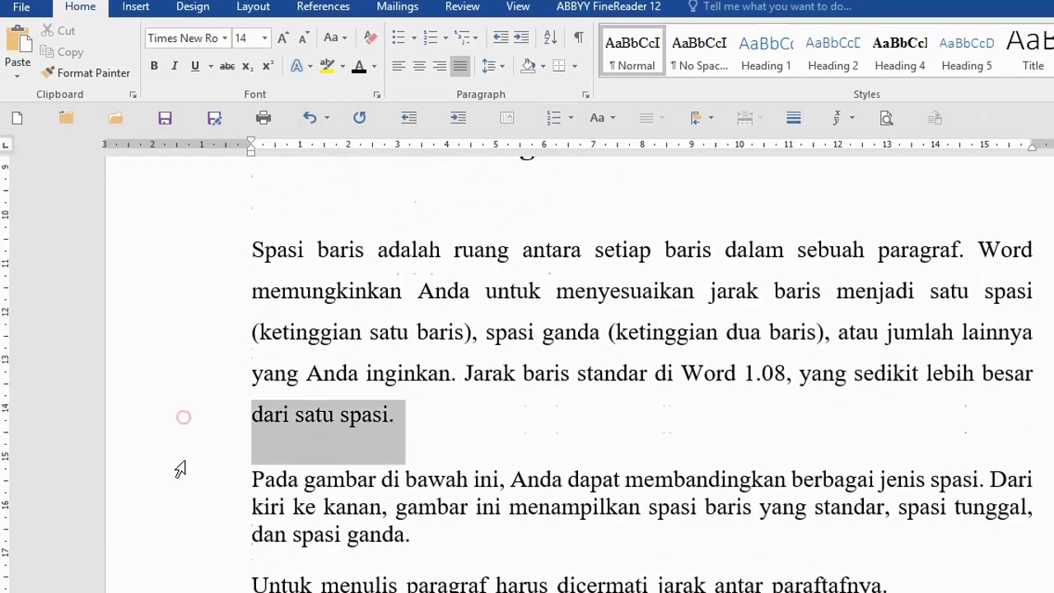
drag(183, 252, 174, 421)
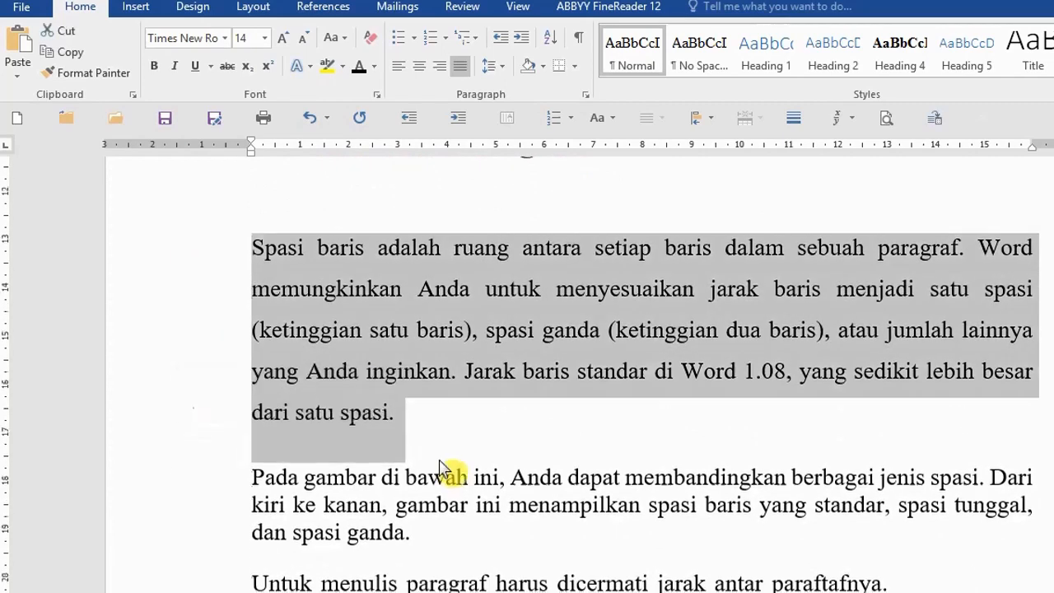
scroll(441, 470, down, 4)
shift+click(882, 463)
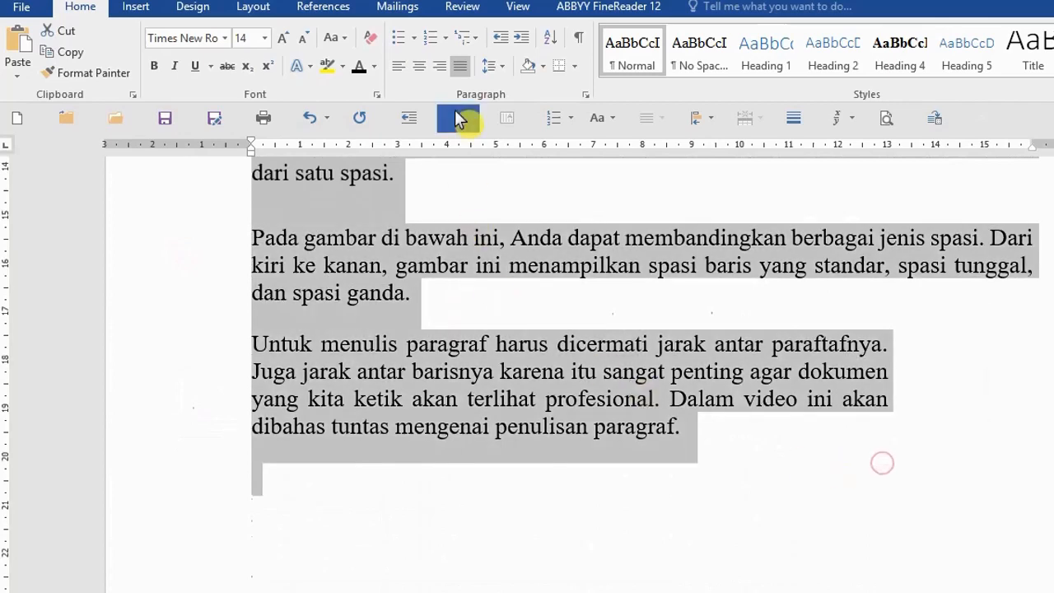
click(502, 73)
click(519, 91)
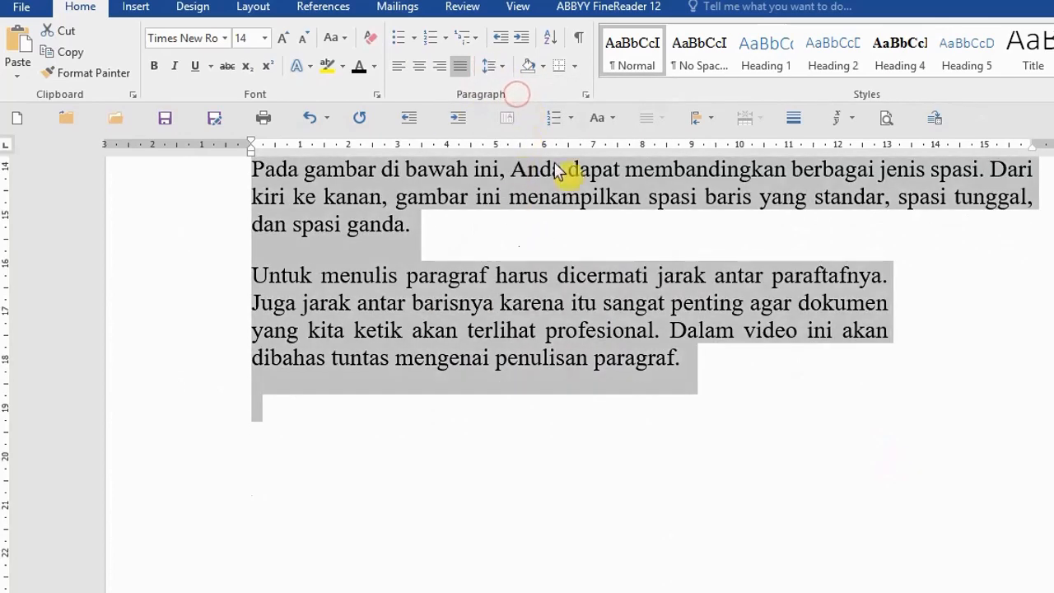
Set the spacing before and after all three body paragraphs to 0 pt.
click(585, 94)
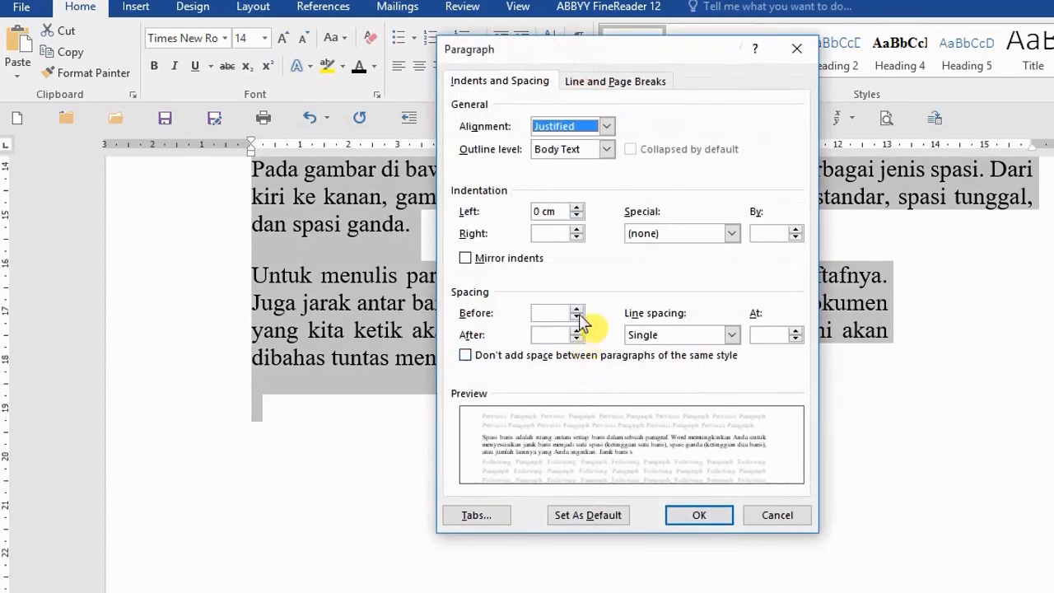
click(578, 318)
click(577, 339)
click(699, 516)
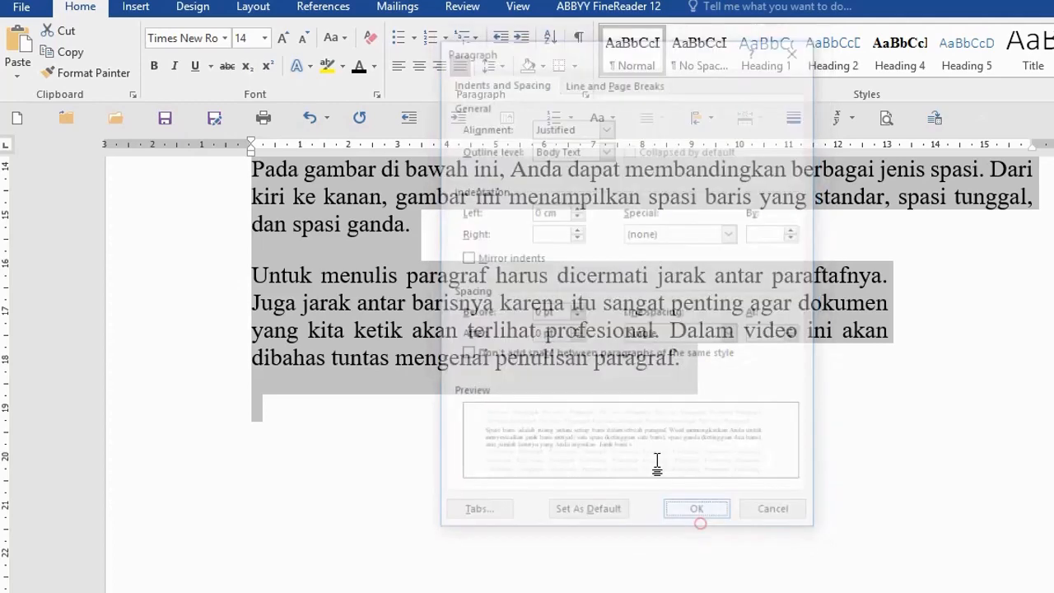
click(437, 284)
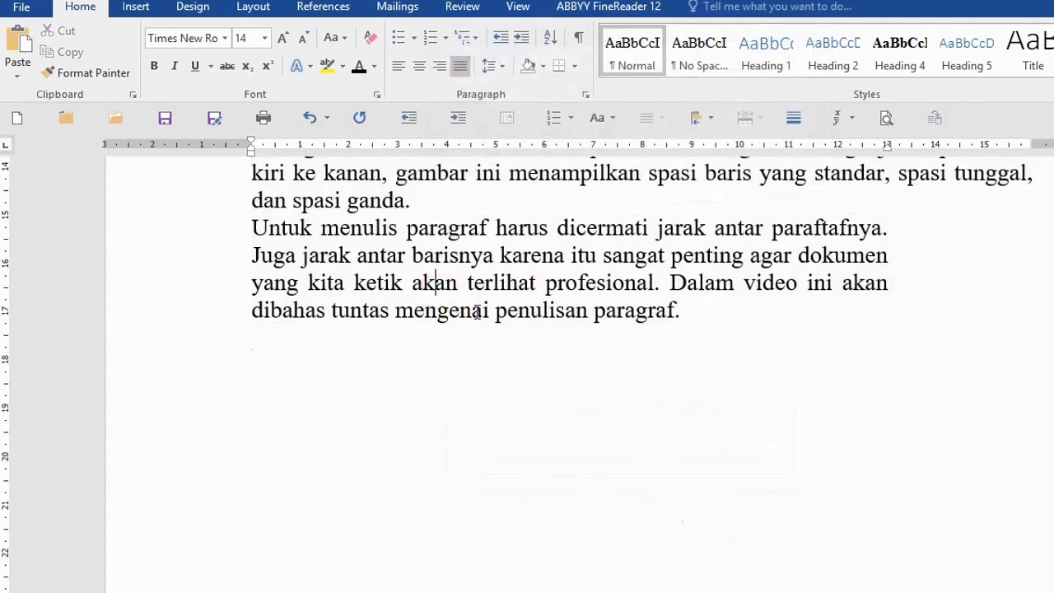
scroll(477, 312, up, 3)
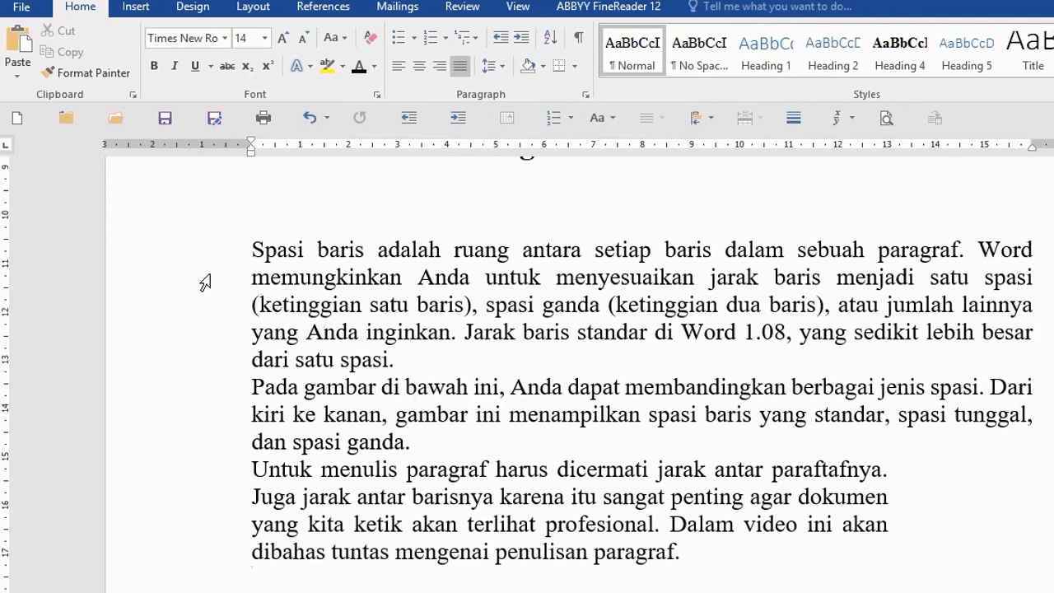
click(164, 262)
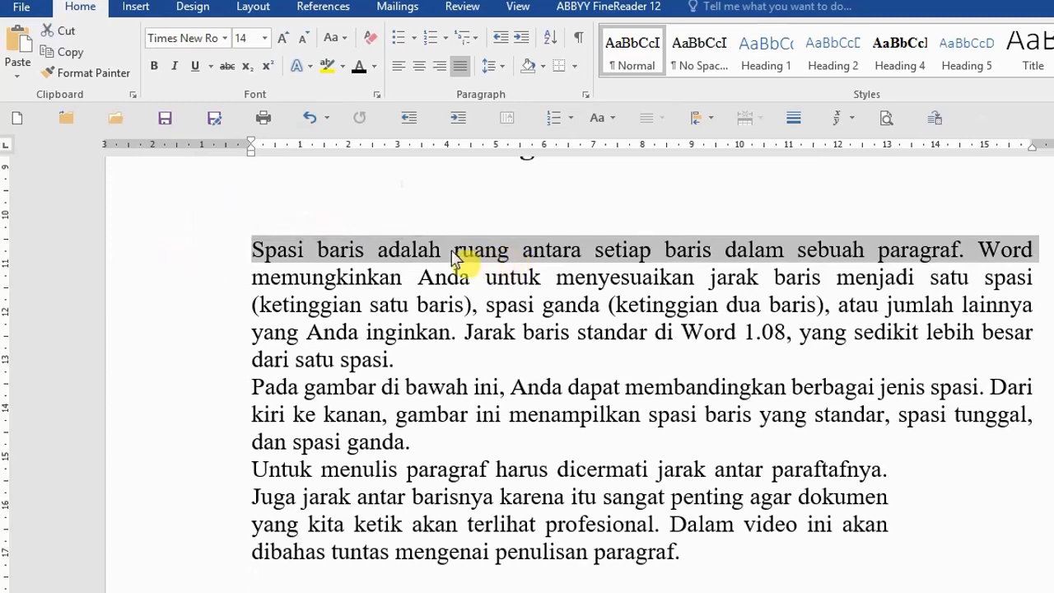
click(170, 248)
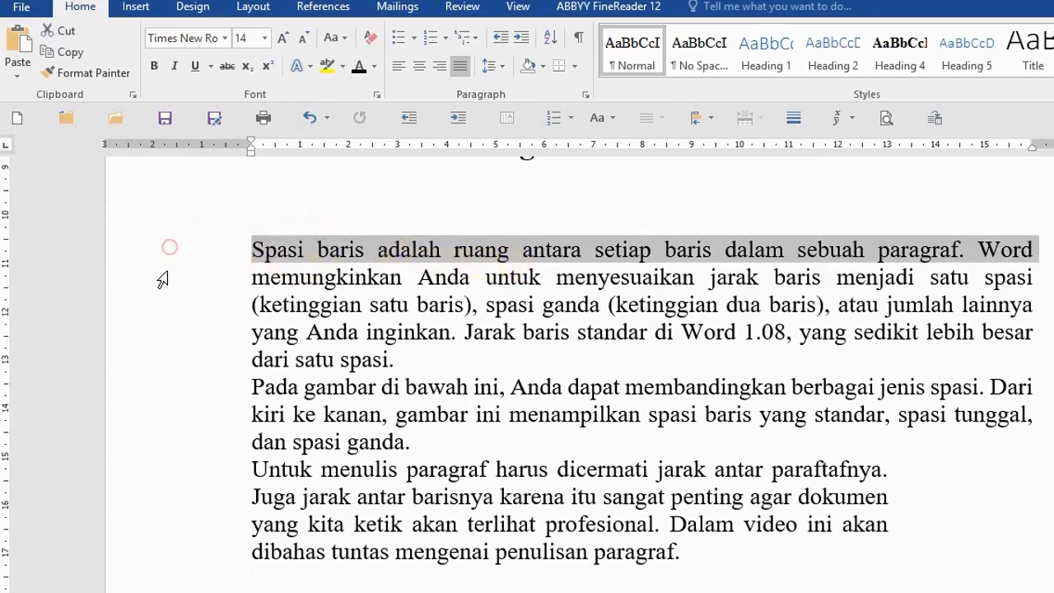
click(162, 280)
click(440, 358)
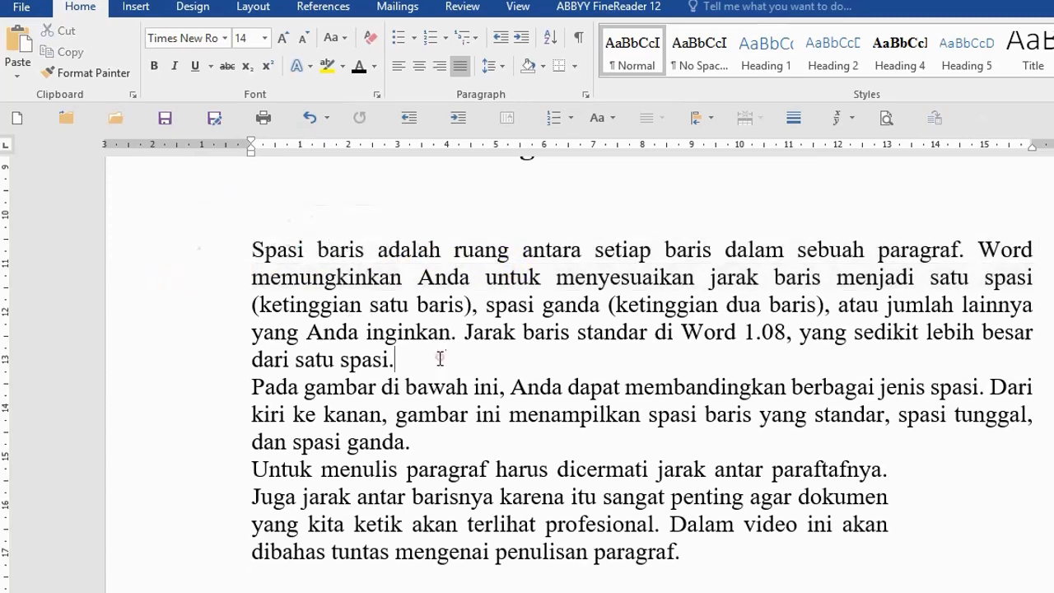
drag(204, 254, 205, 361)
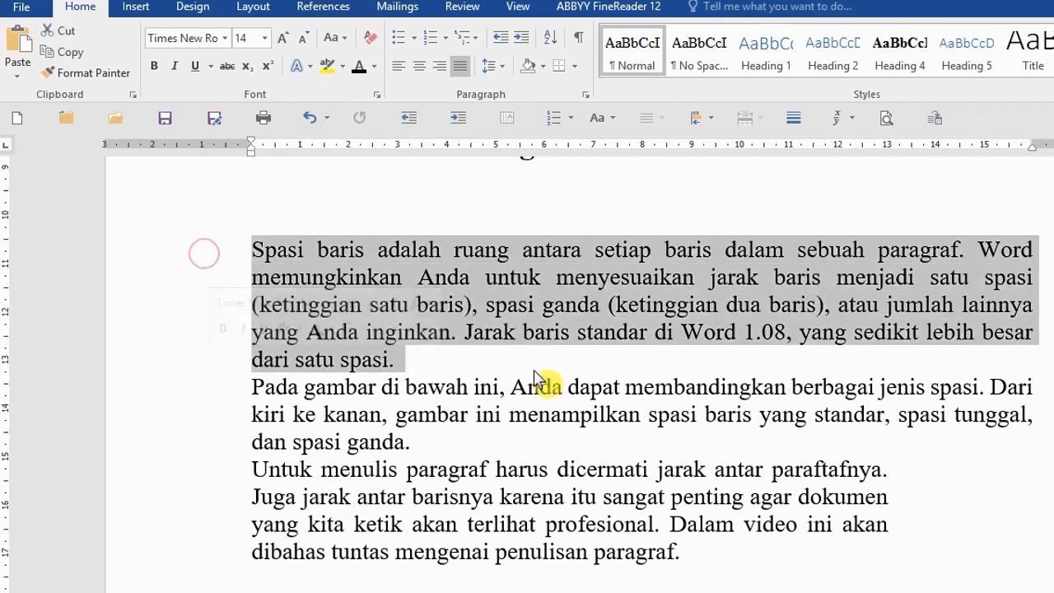
Color the text of the paragraph beginning "Pada gambar di bawah ini" dark red.
double_click(216, 387)
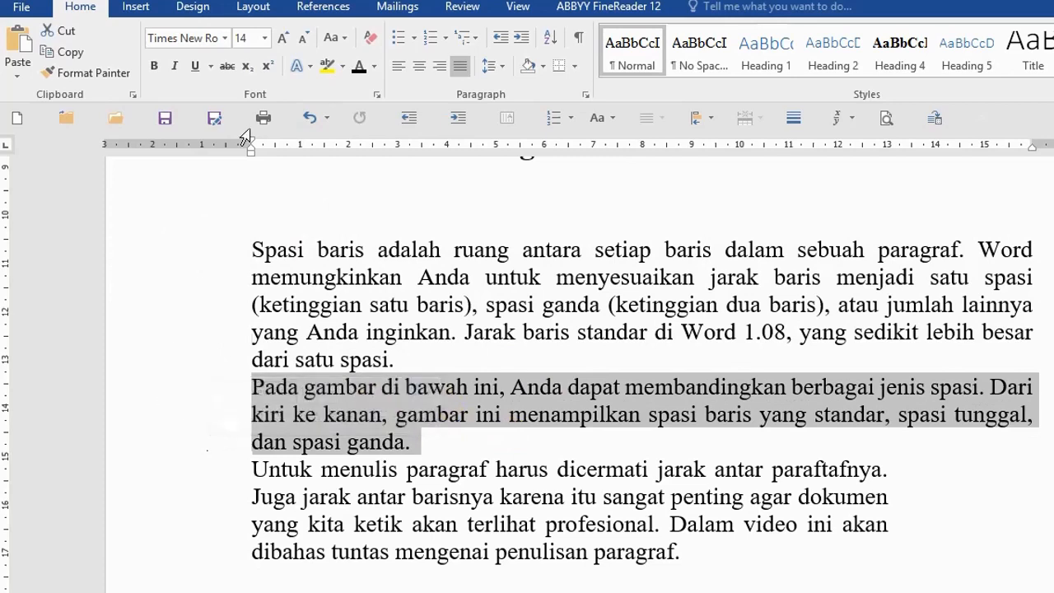
click(374, 66)
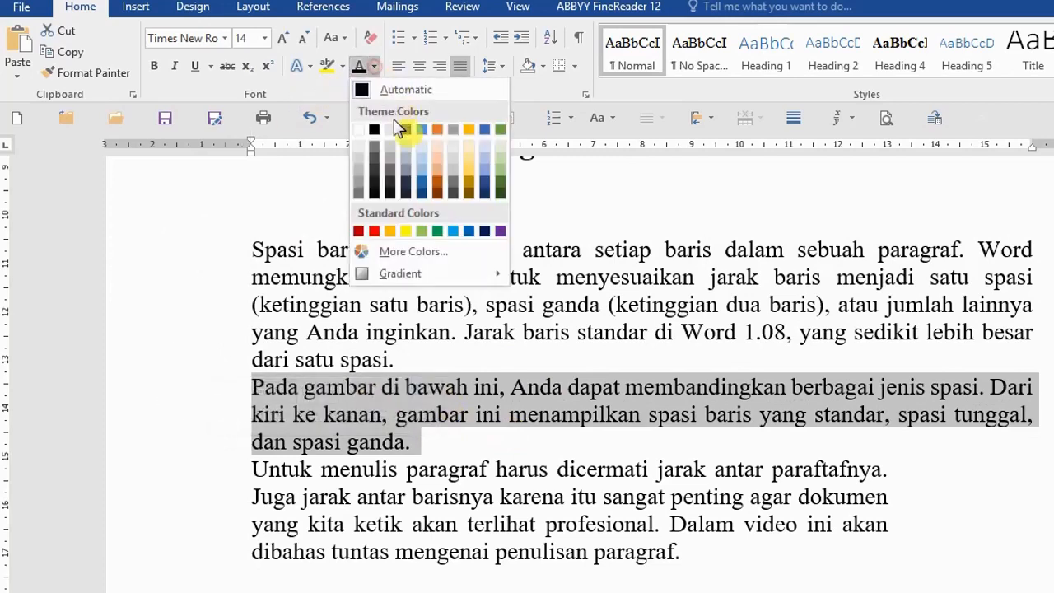
click(358, 230)
click(727, 305)
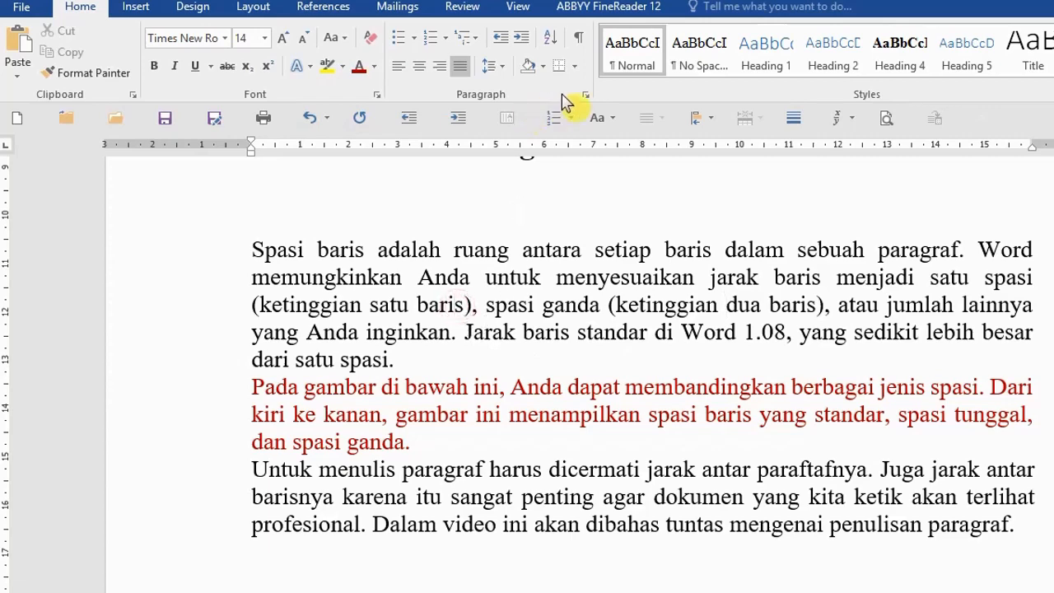
Try 1.5 lines spacing on the paragraph beginning "Spasi baris adalah" through the Paragraph settings and undo it.
click(506, 69)
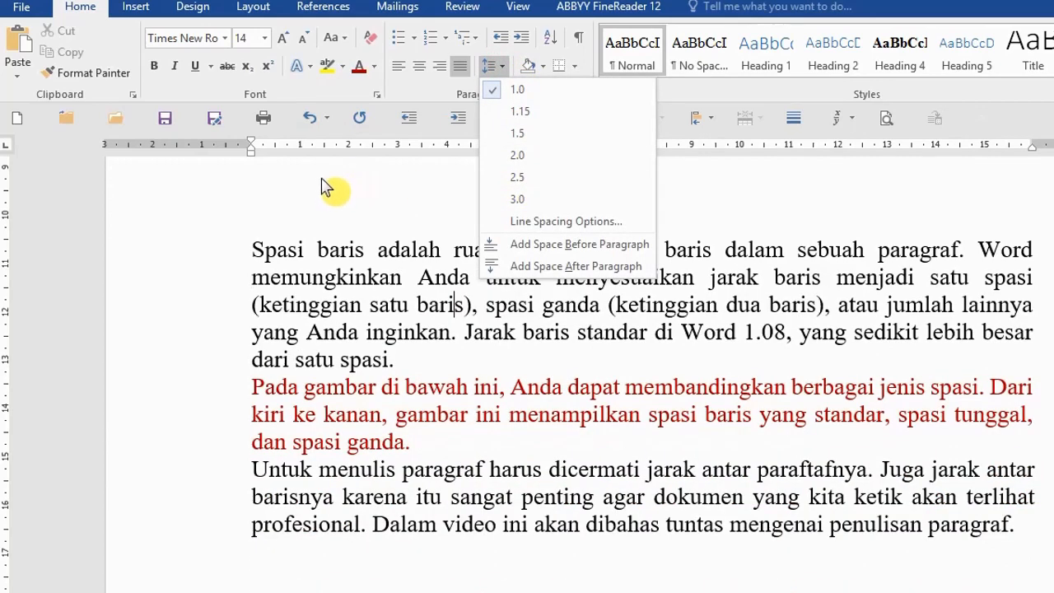
click(348, 258)
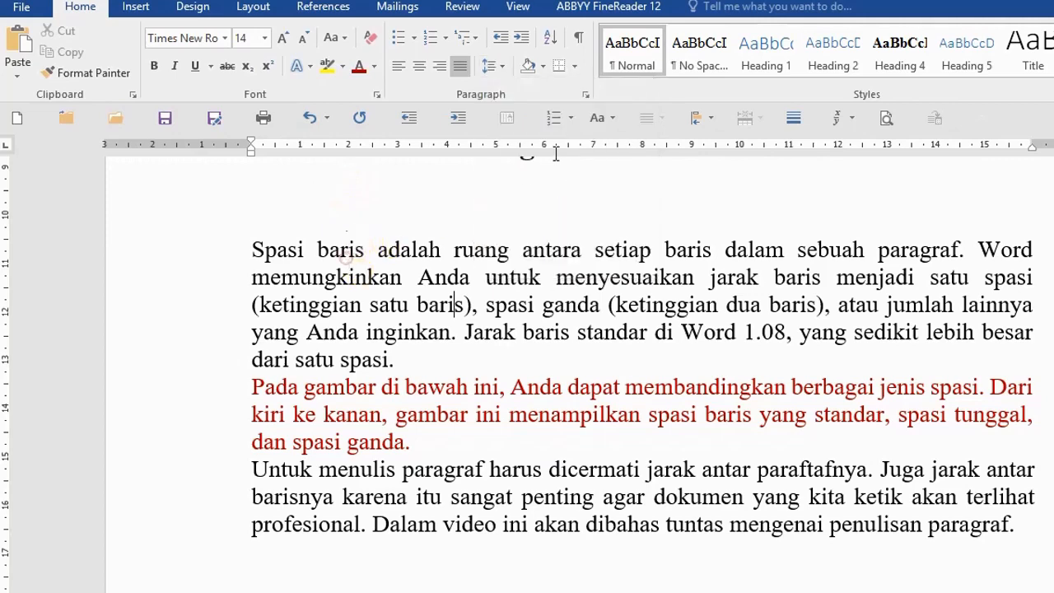
click(591, 94)
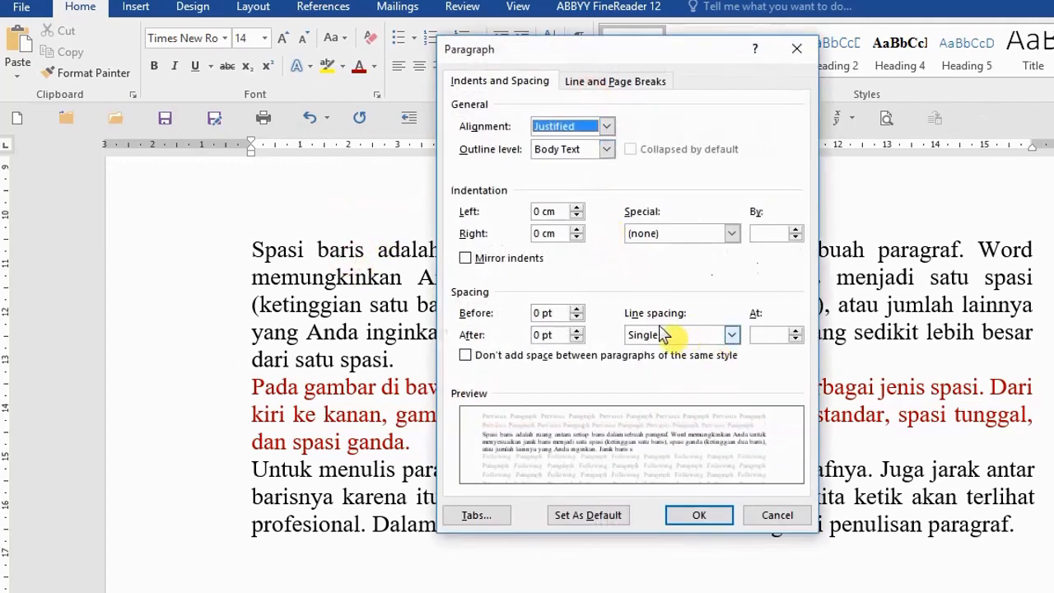
click(732, 336)
click(713, 367)
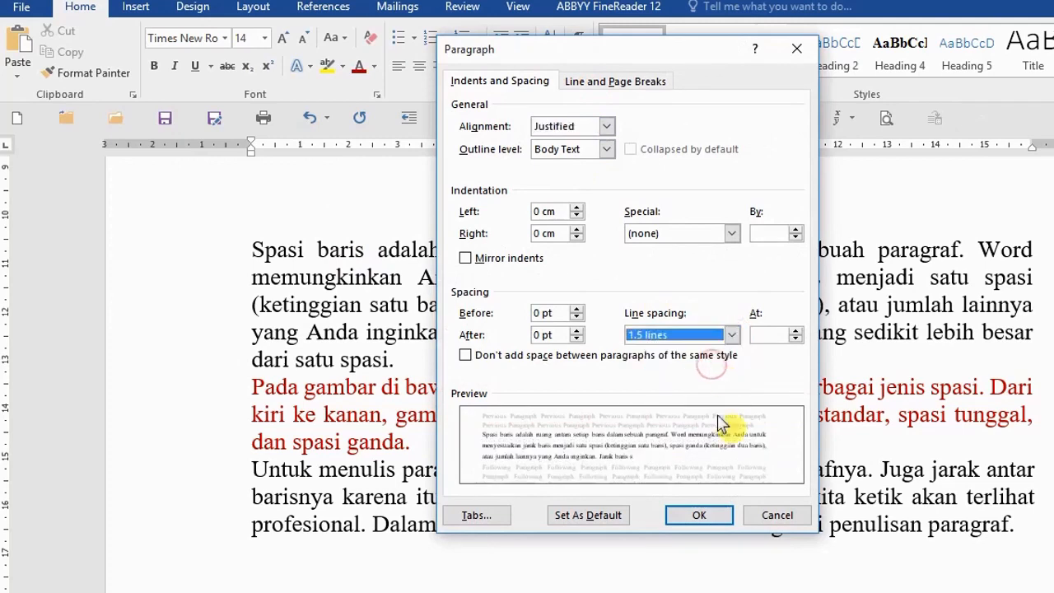
click(702, 519)
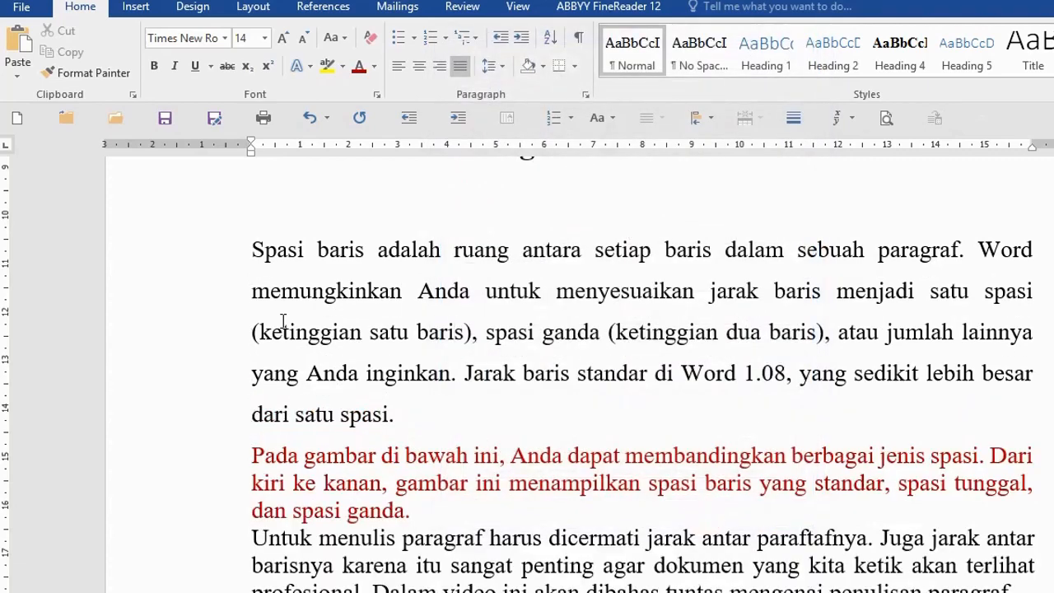
click(309, 118)
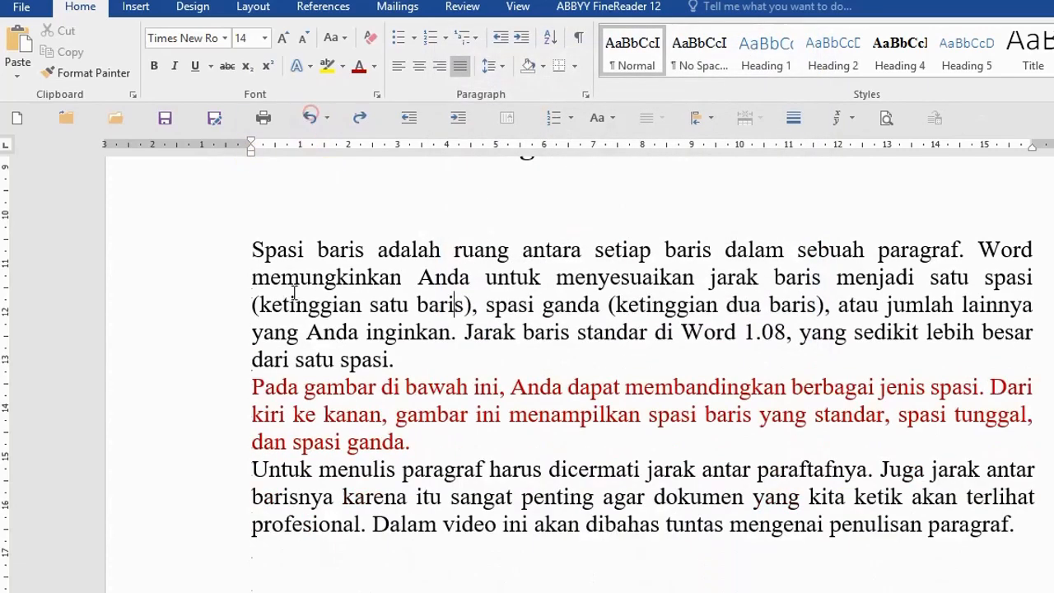
Try double line spacing on all three body paragraphs through the Paragraph settings and undo it.
click(175, 260)
click(458, 303)
drag(206, 249, 207, 532)
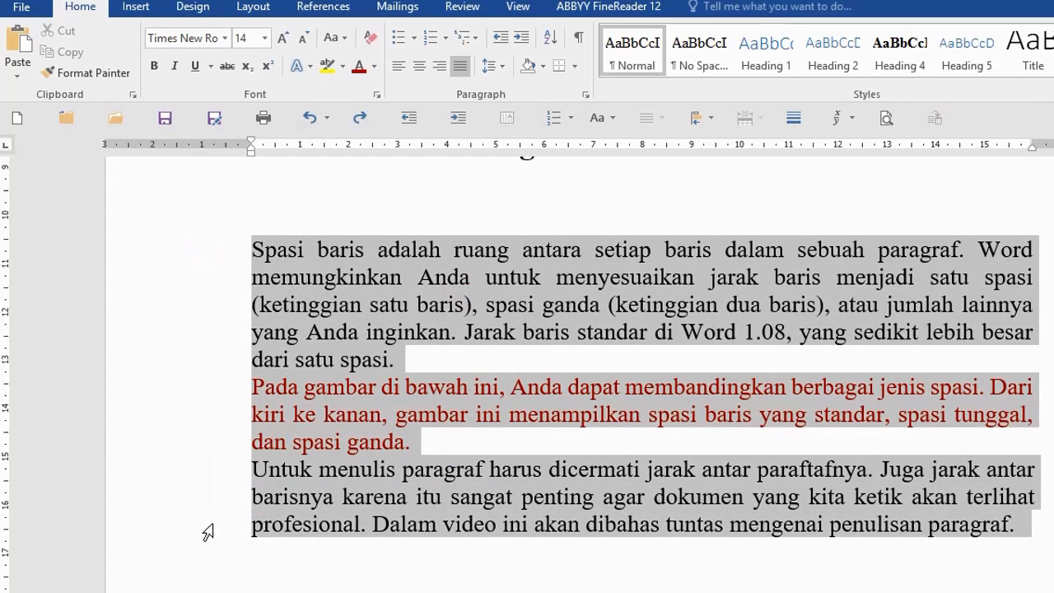
click(492, 67)
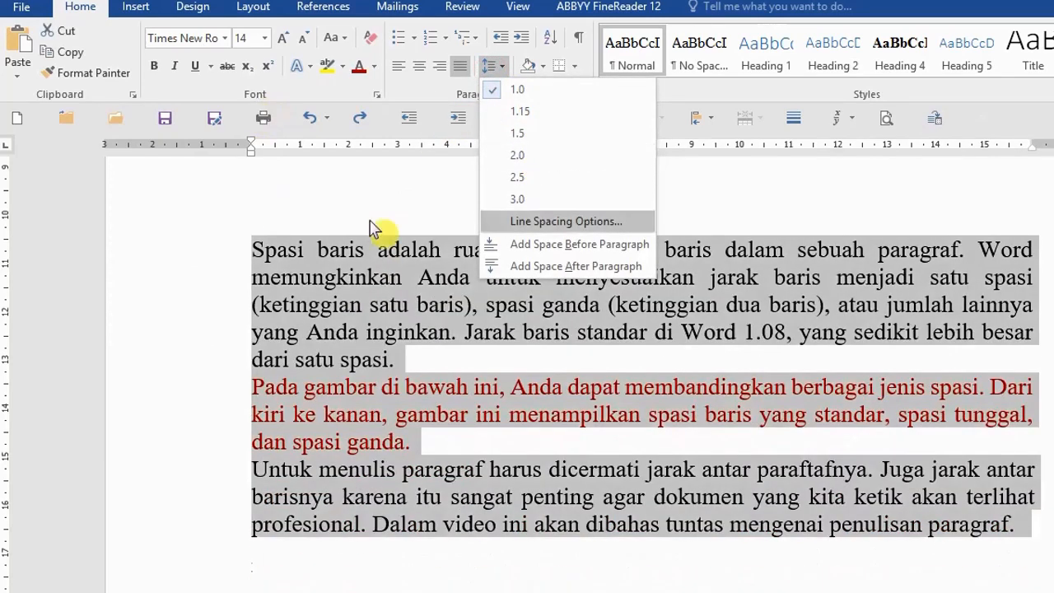
click(734, 186)
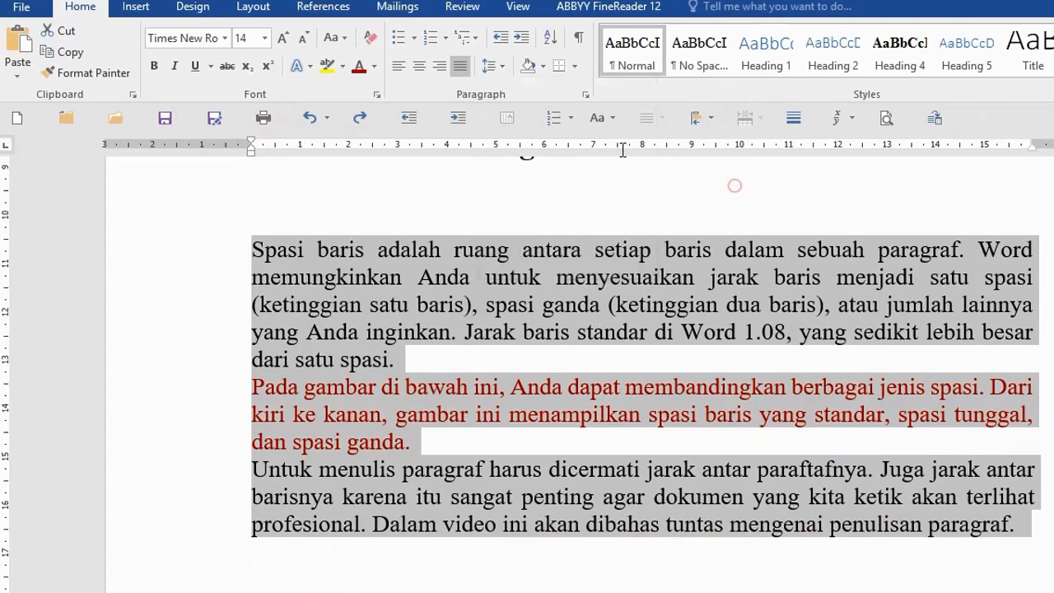
click(586, 95)
click(663, 339)
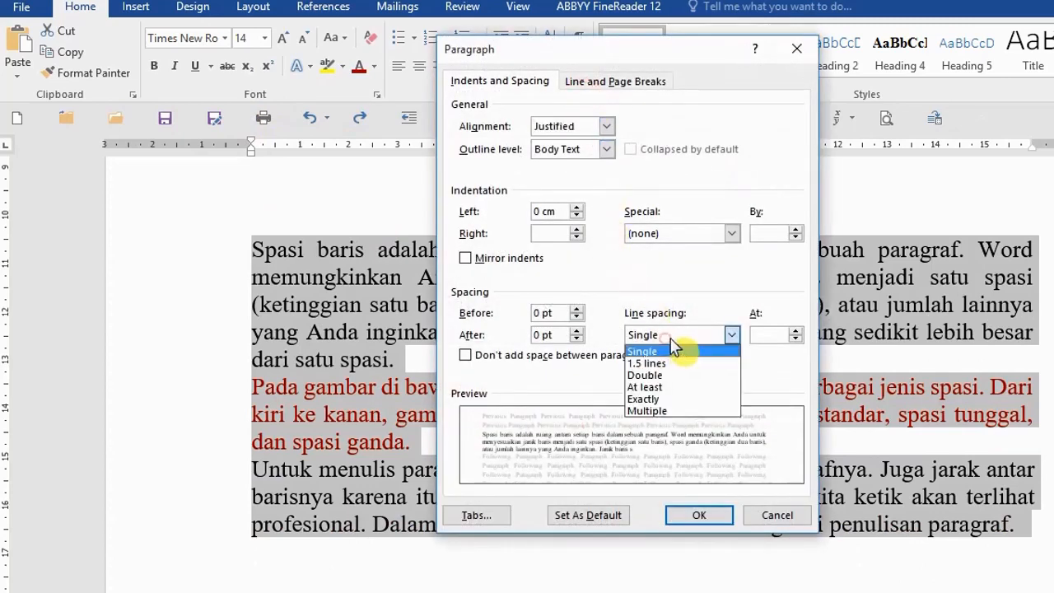
click(667, 379)
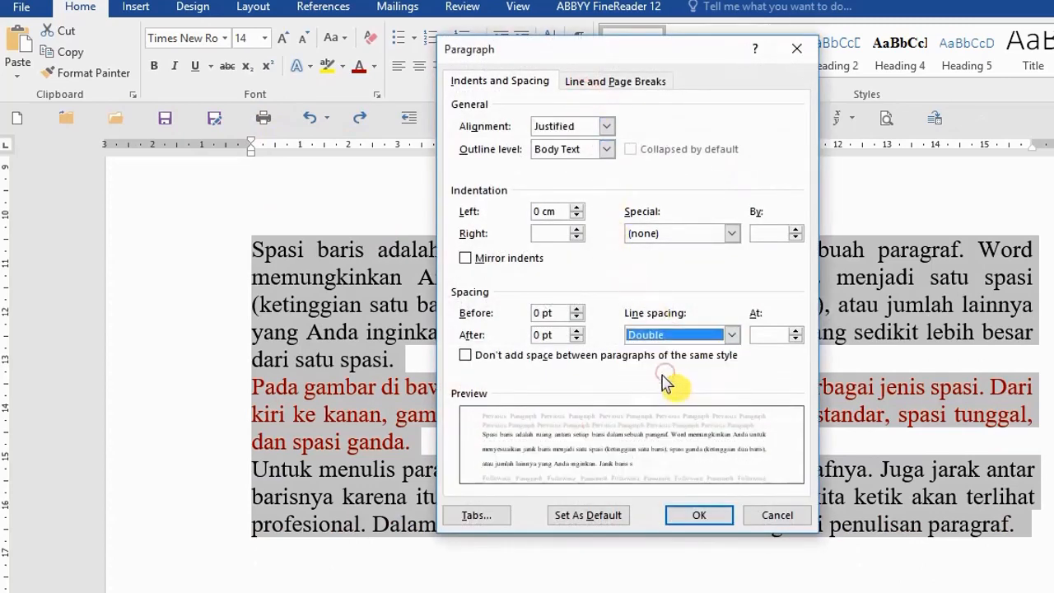
click(683, 512)
scroll(569, 412, down, 2)
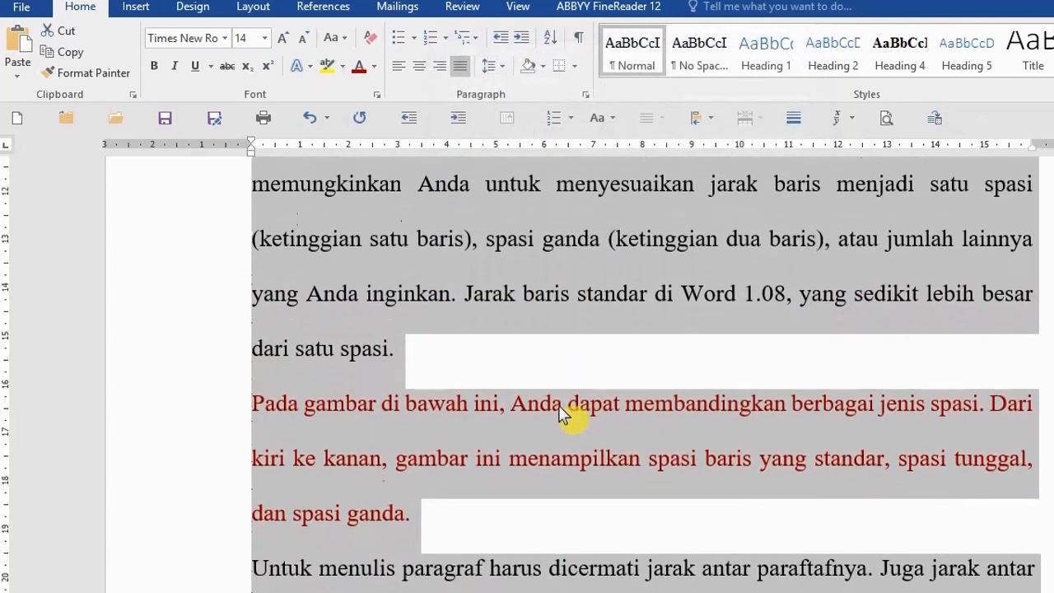
click(308, 117)
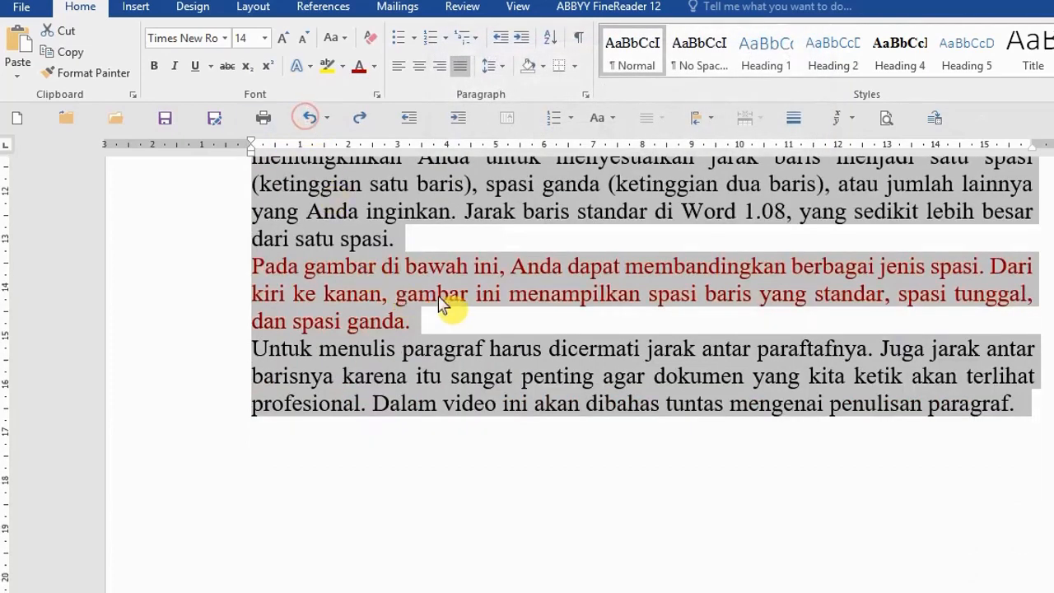
click(175, 211)
scroll(196, 300, up, 1)
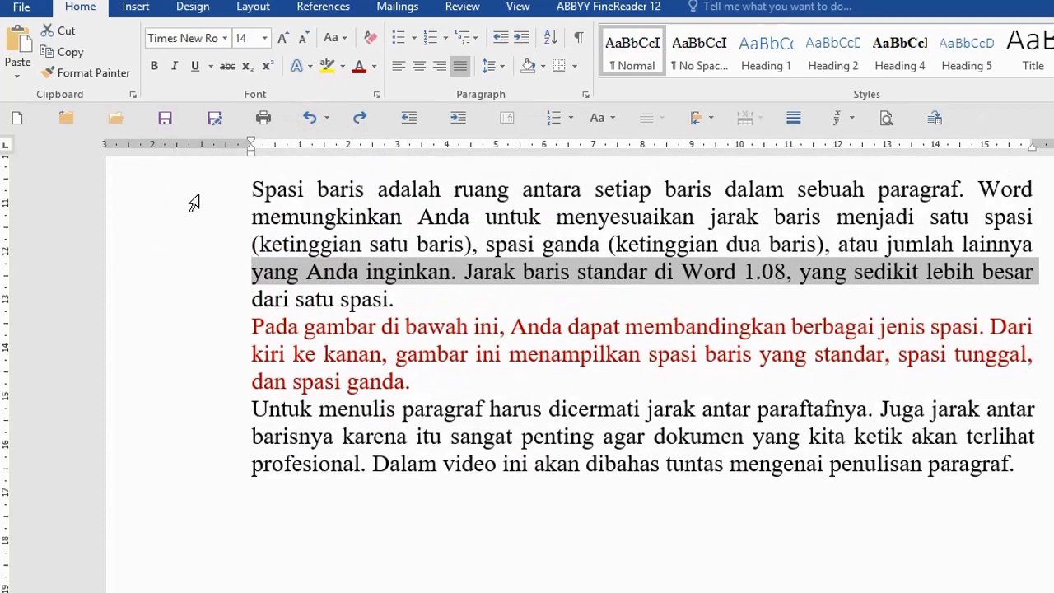
click(349, 245)
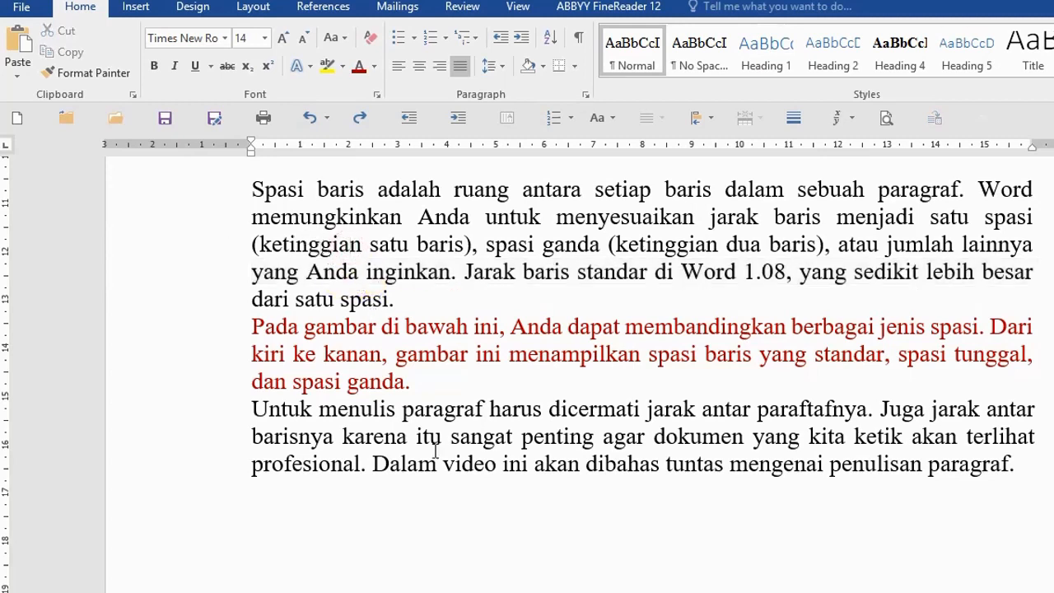
Add the separate lines "Pendahuluan", "Kata pengantar" and "Moto" below the last body paragraph, after one blank line.
click(1036, 475)
key(Return)
text(endahuluan )
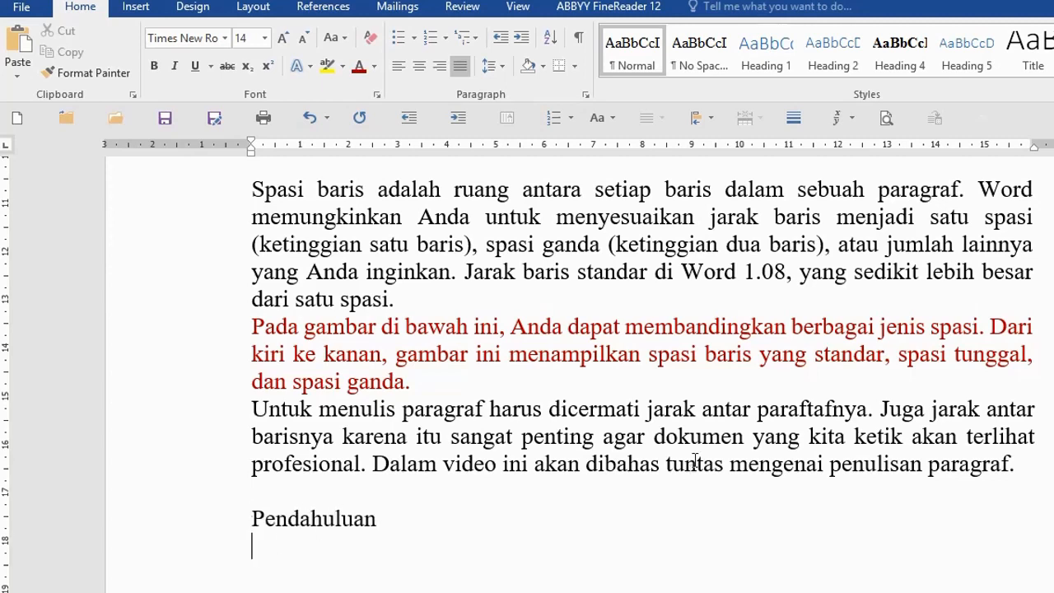
text(kata pengantar)
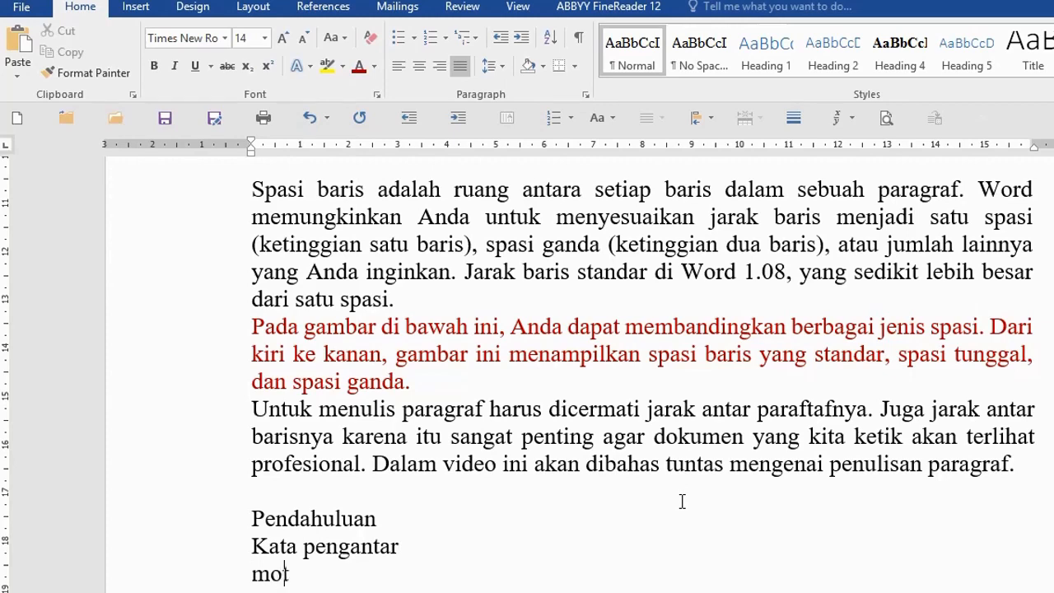
key(Return)
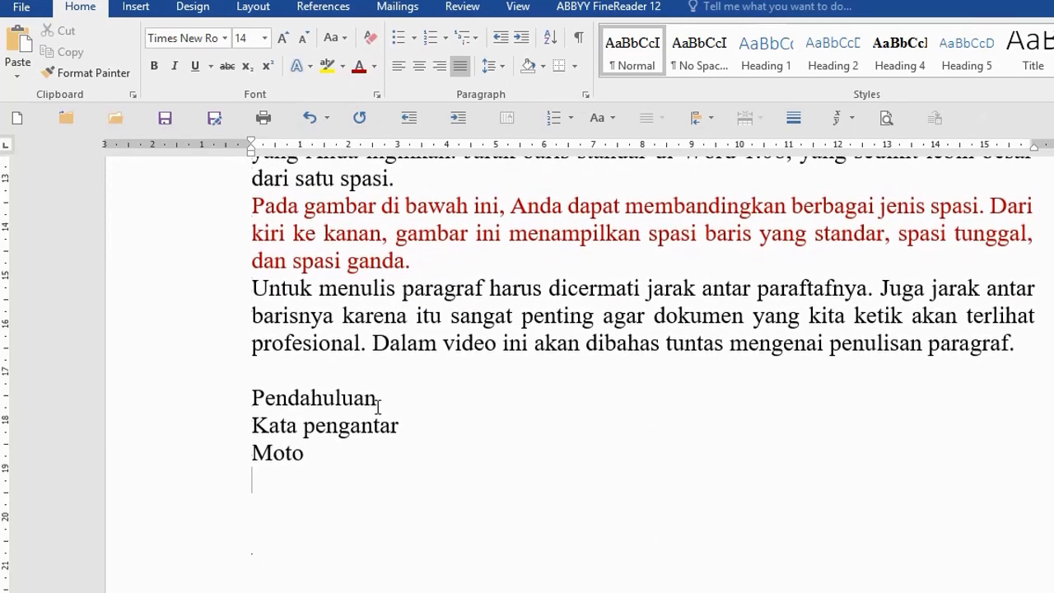
Examine the lines "Pendahuluan", "Kata pengantar" and "Moto" as separate paragraphs, highlighting each one in turn.
click(402, 400)
click(405, 426)
drag(199, 396, 189, 458)
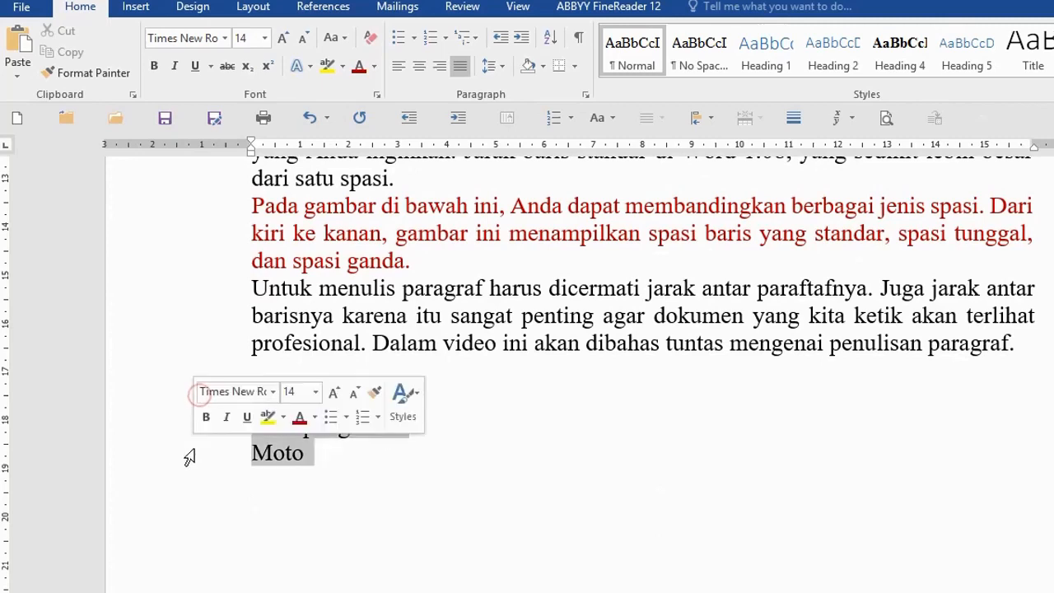
click(491, 426)
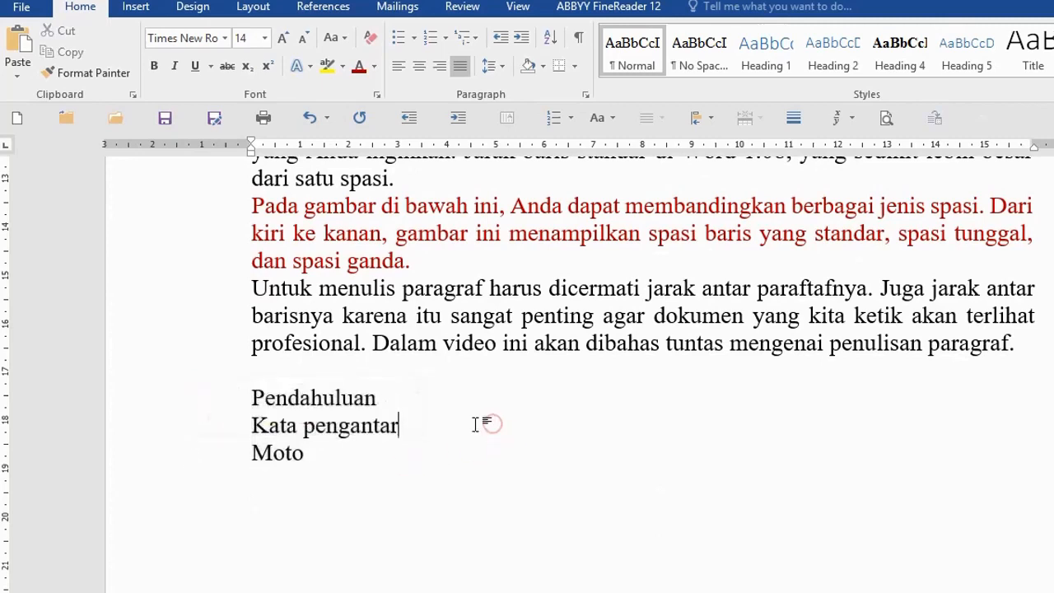
click(156, 403)
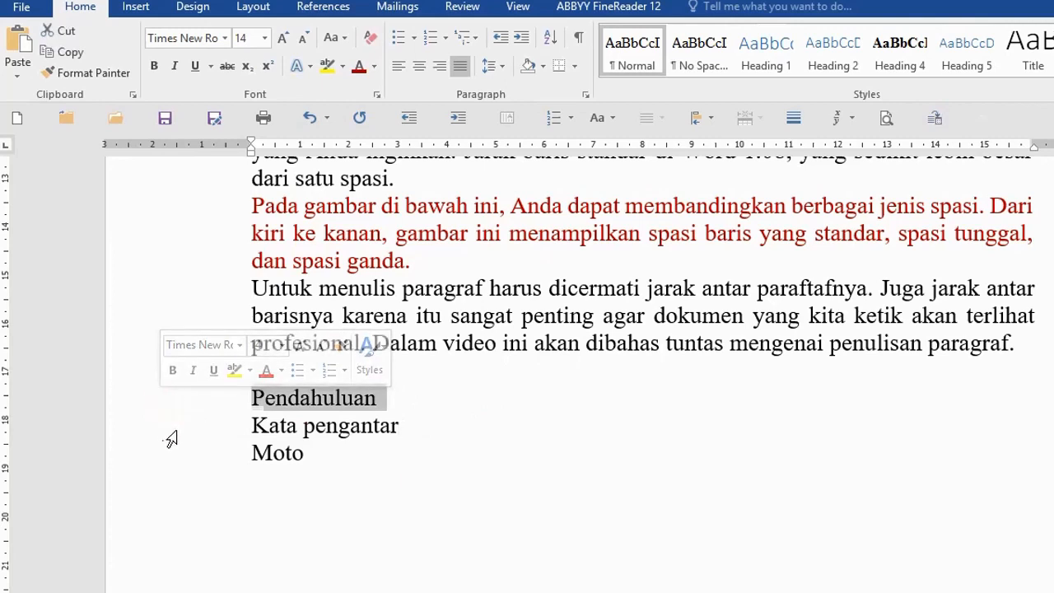
click(171, 434)
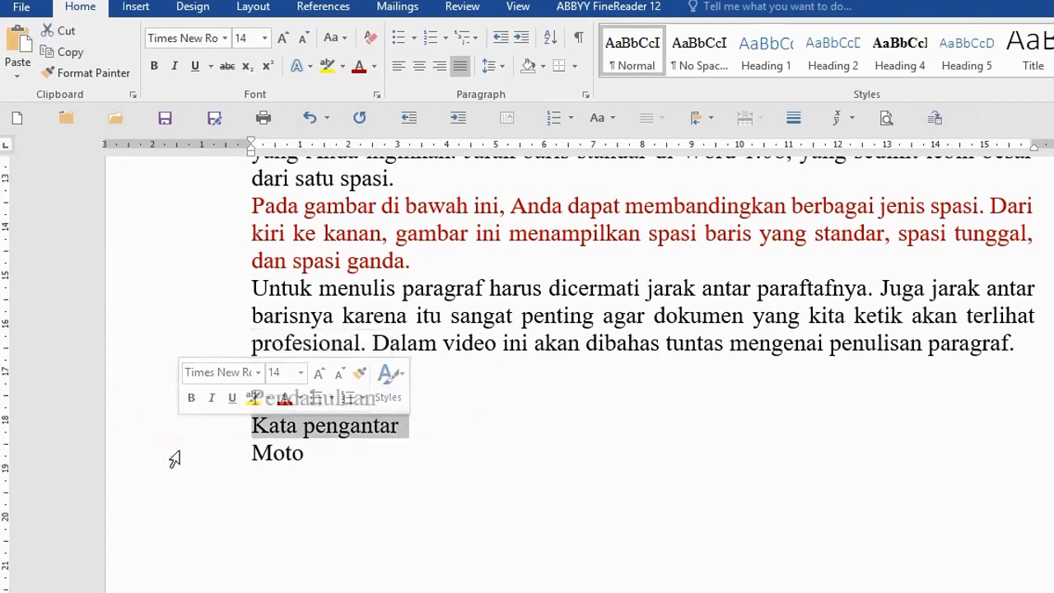
click(174, 457)
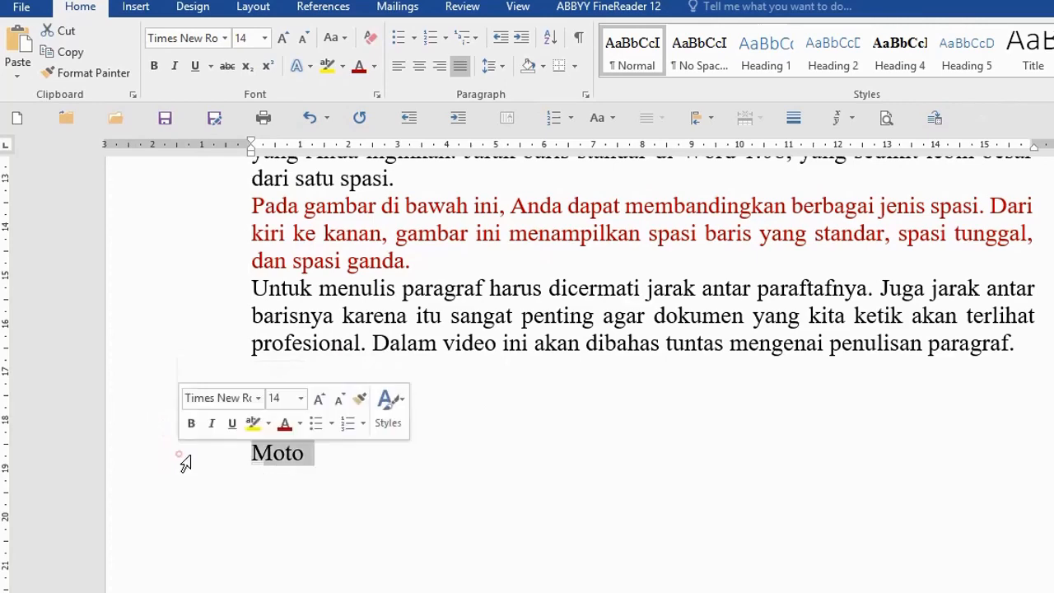
click(431, 501)
Set the spacing after the three body paragraphs and the blank line below them to 10 pt.
scroll(391, 484, up, 3)
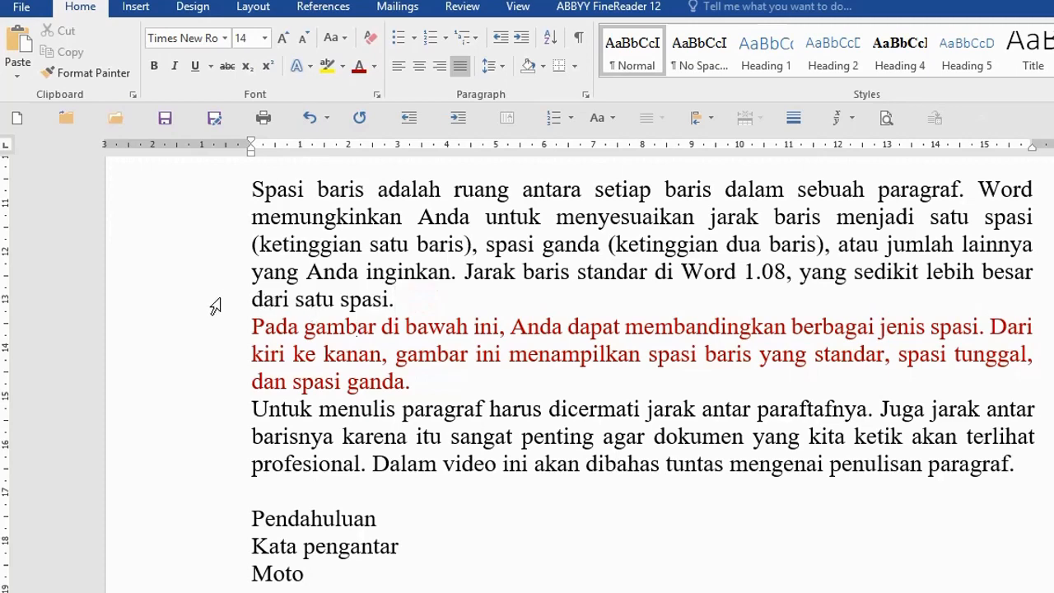
drag(205, 198, 200, 487)
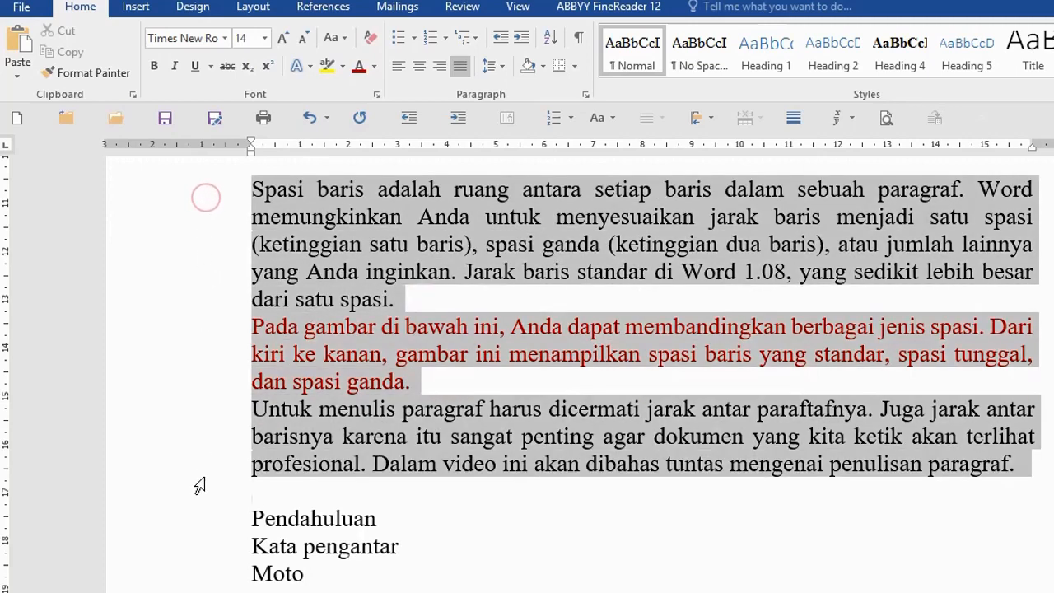
drag(200, 196, 176, 487)
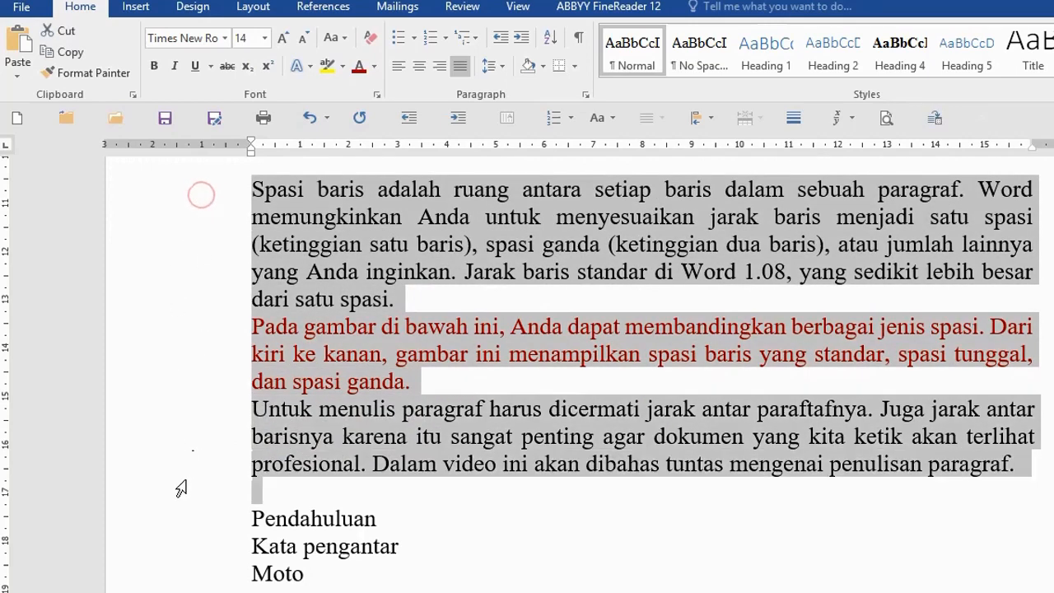
click(587, 95)
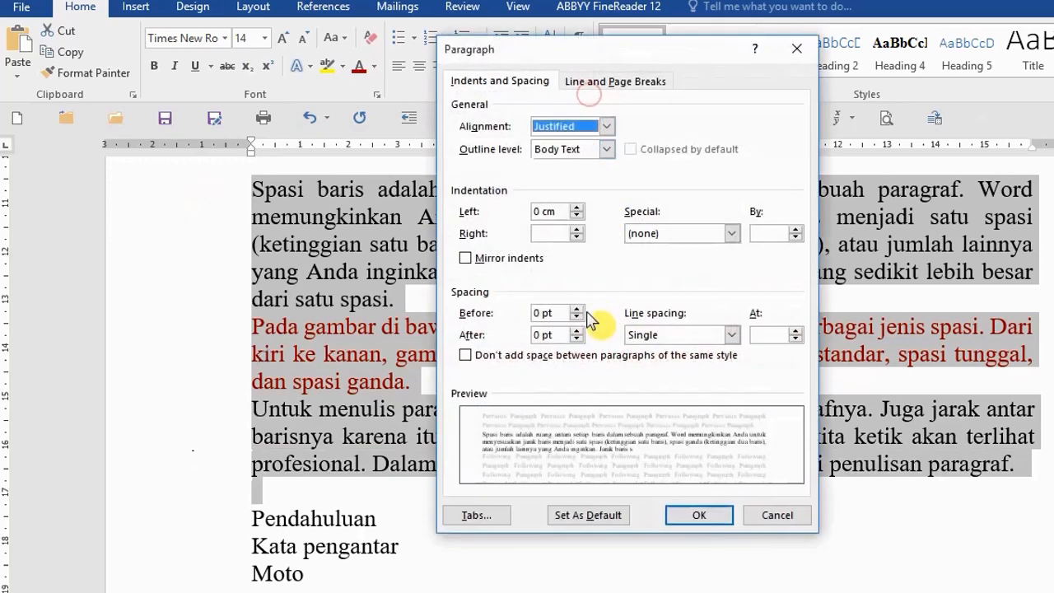
click(535, 335)
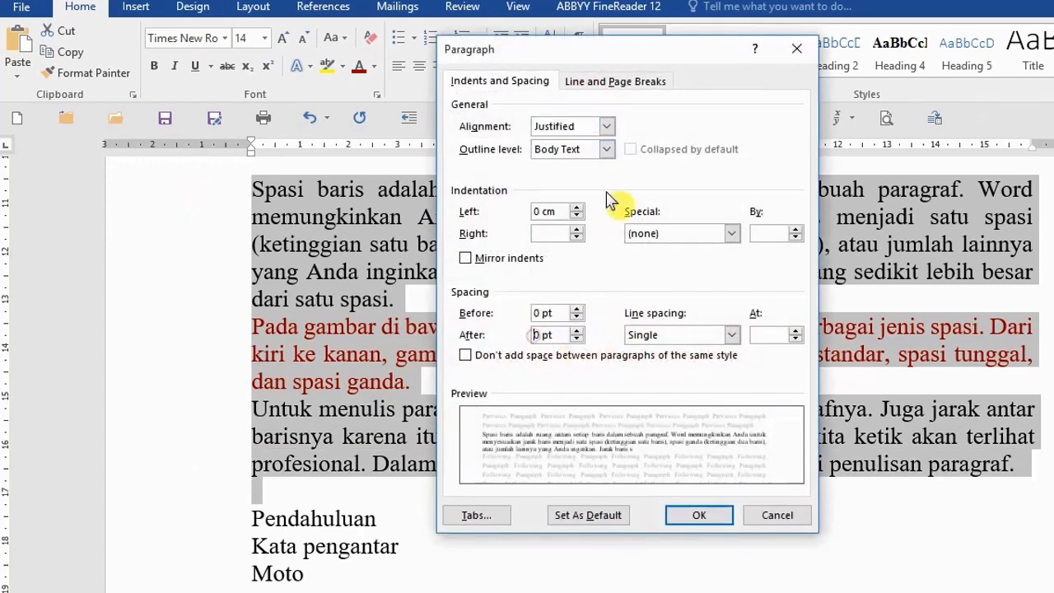
text(1)
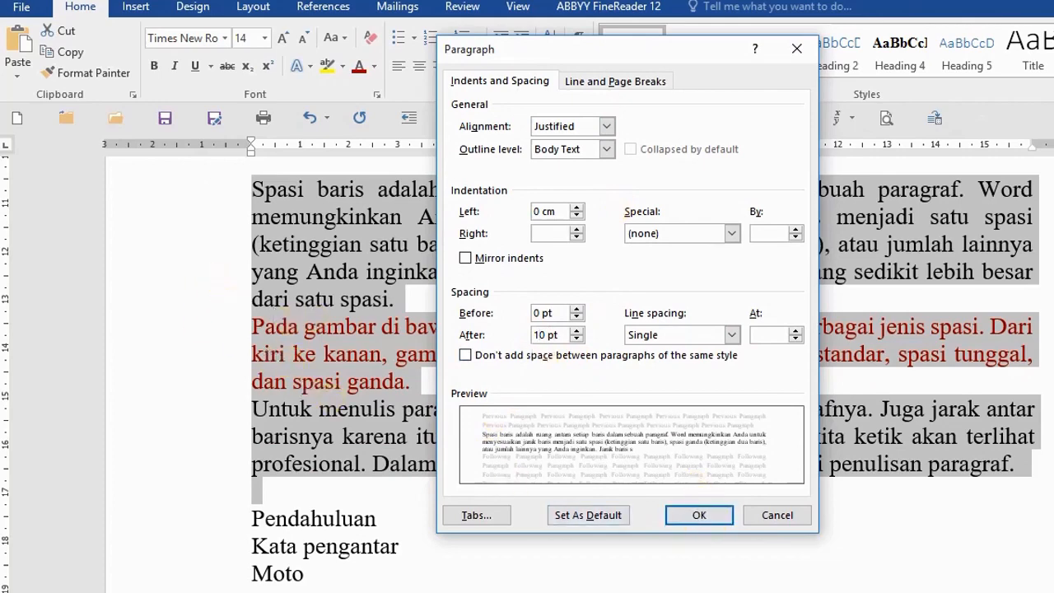
click(706, 515)
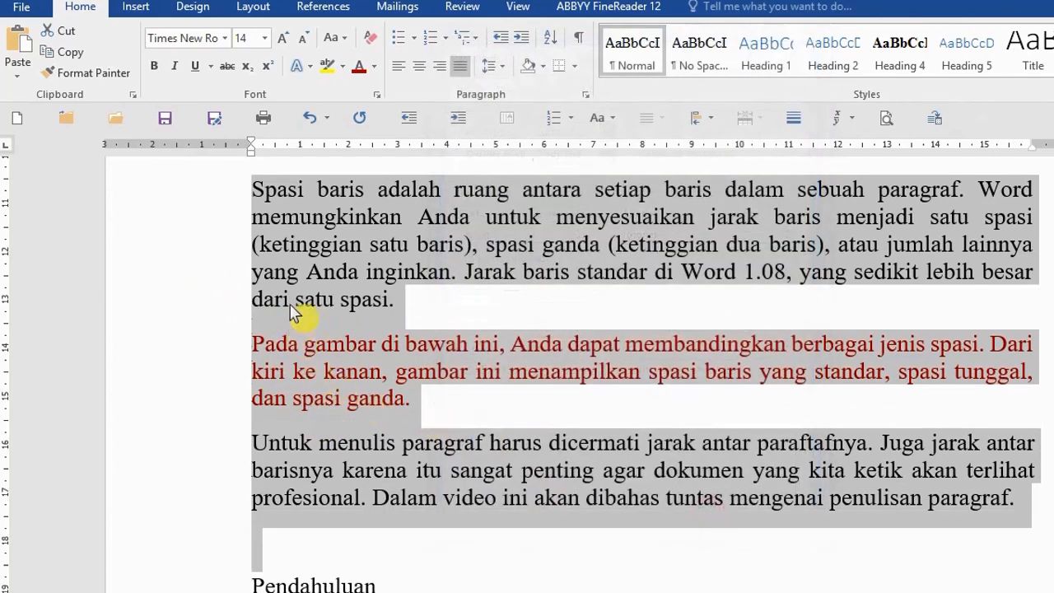
click(299, 289)
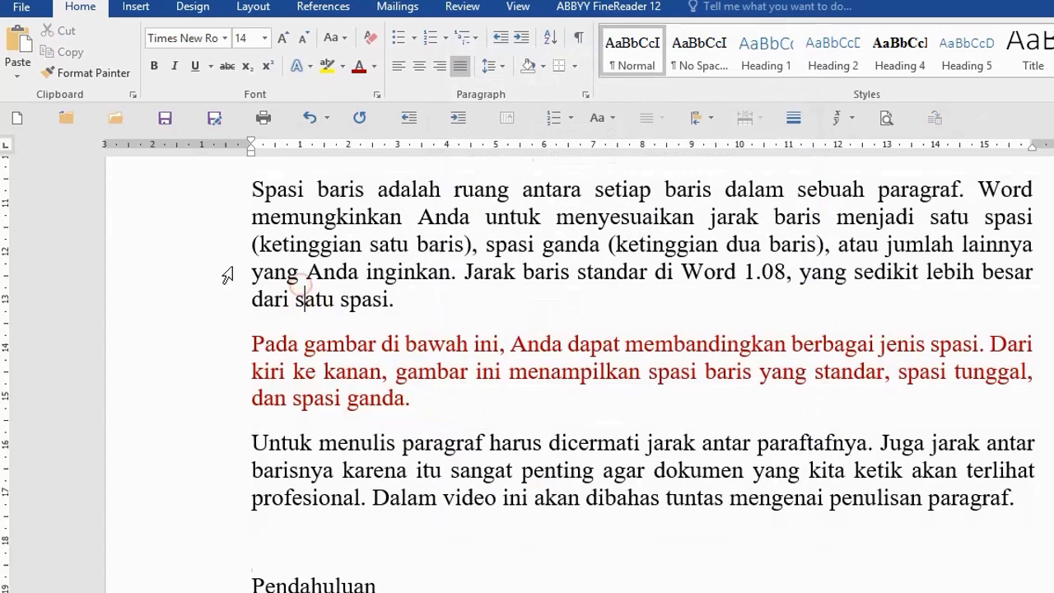
click(299, 368)
Set the spacing after the three body paragraphs to 0 pt, leaving out the blank line below them.
drag(217, 200, 207, 513)
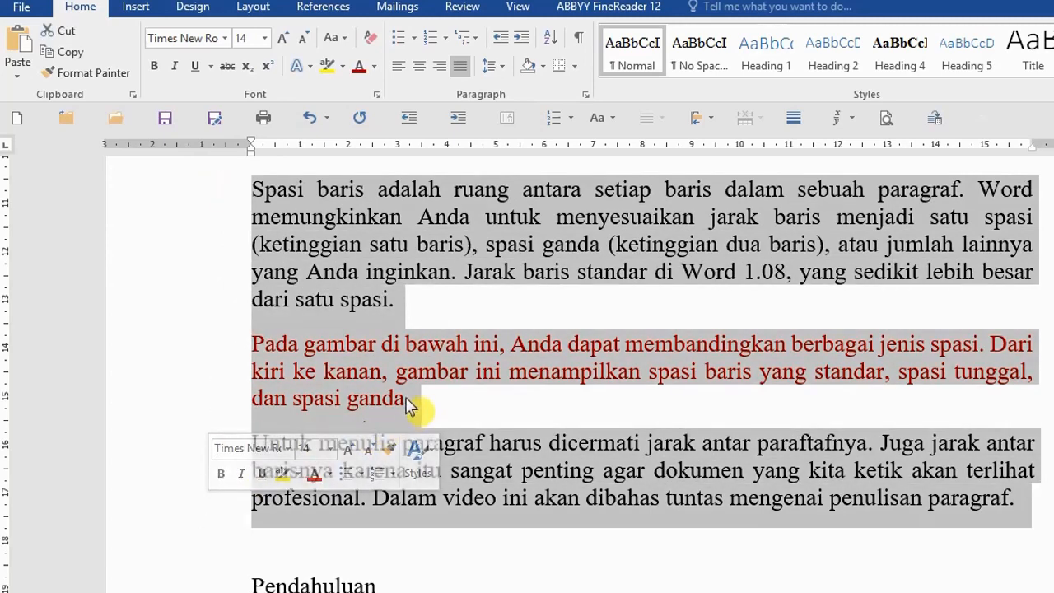
click(586, 96)
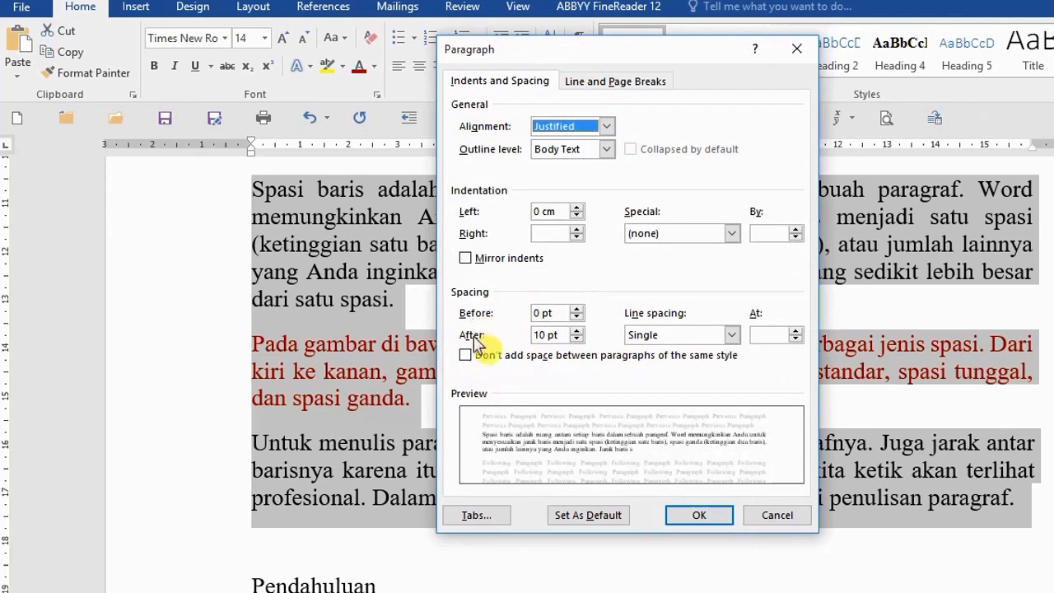
double_click(542, 334)
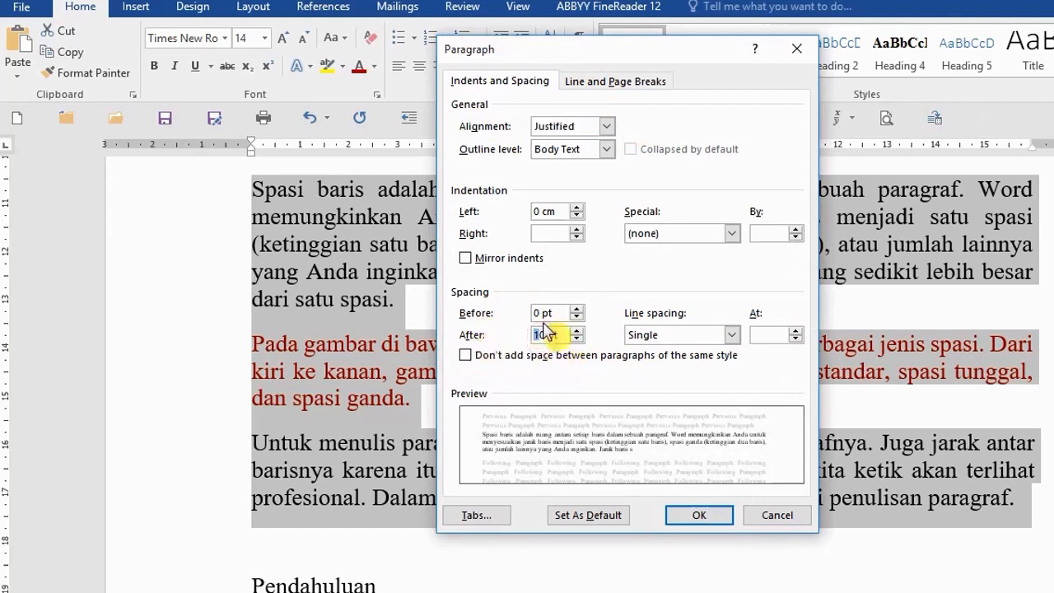
click(692, 514)
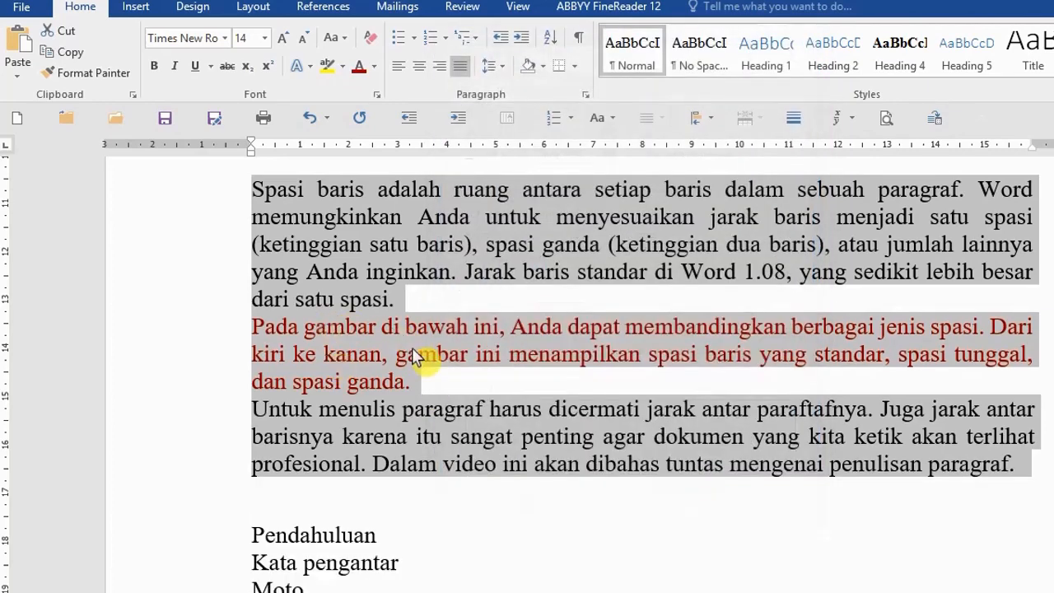
click(409, 354)
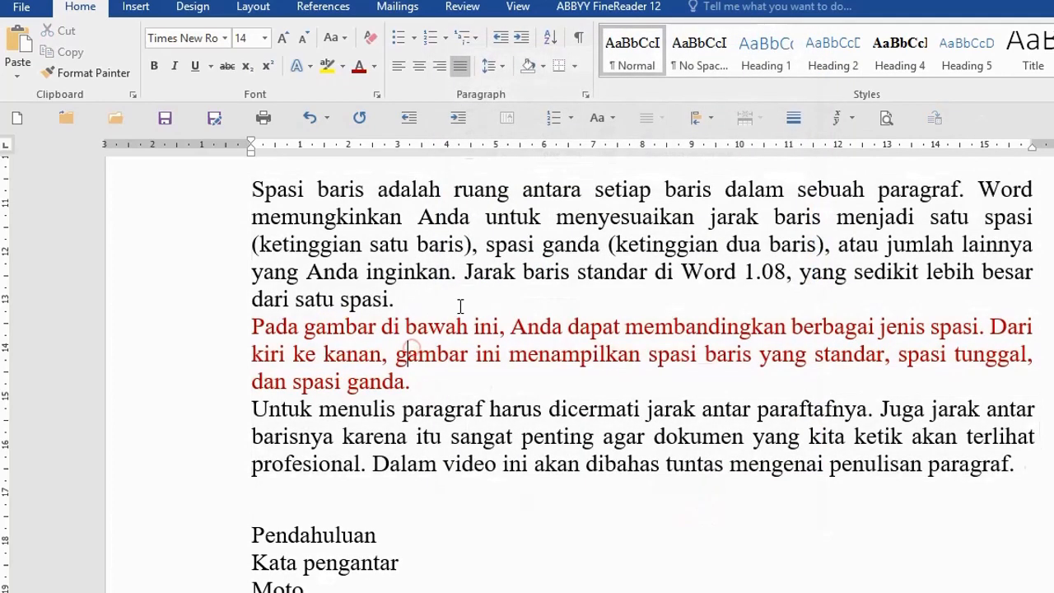
click(585, 95)
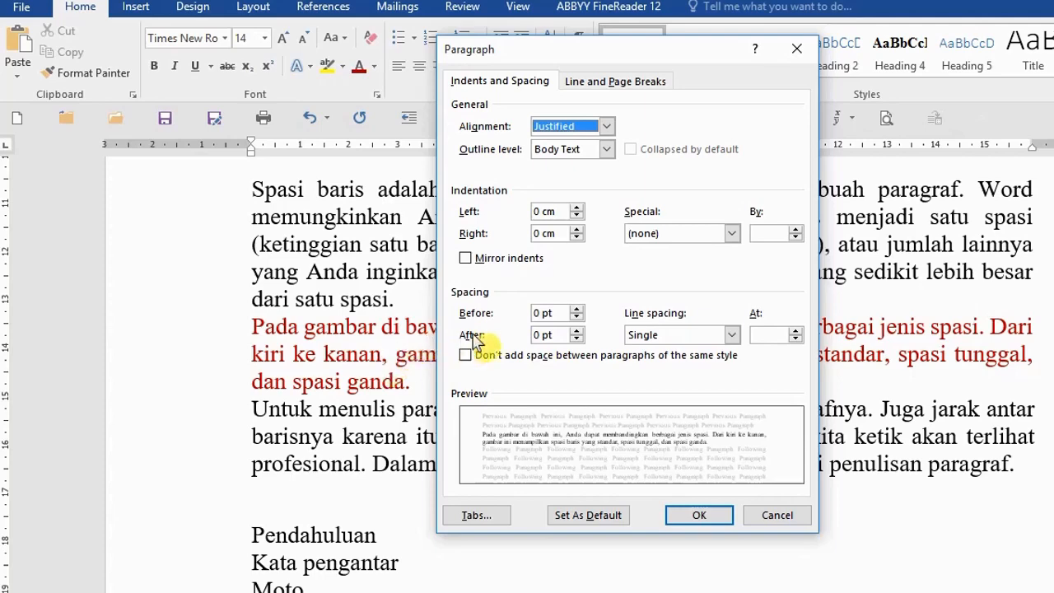
click(776, 515)
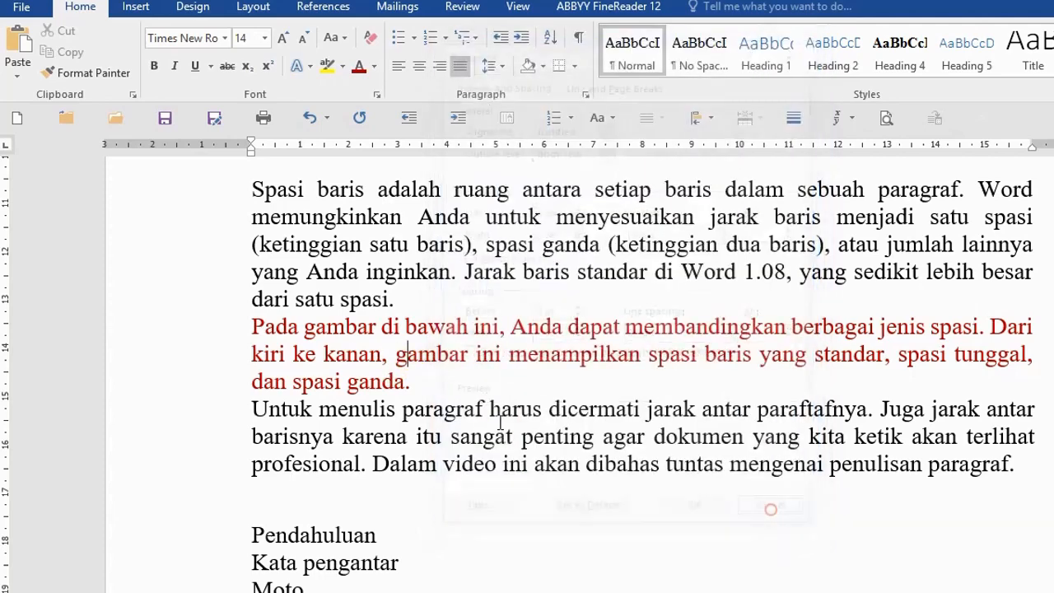
drag(189, 343, 184, 384)
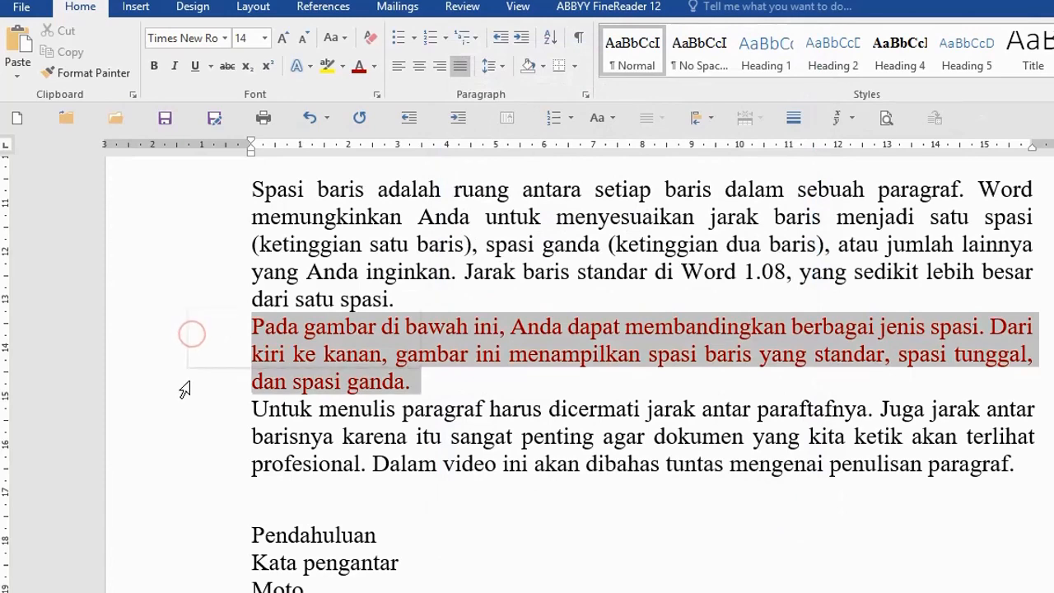
click(477, 356)
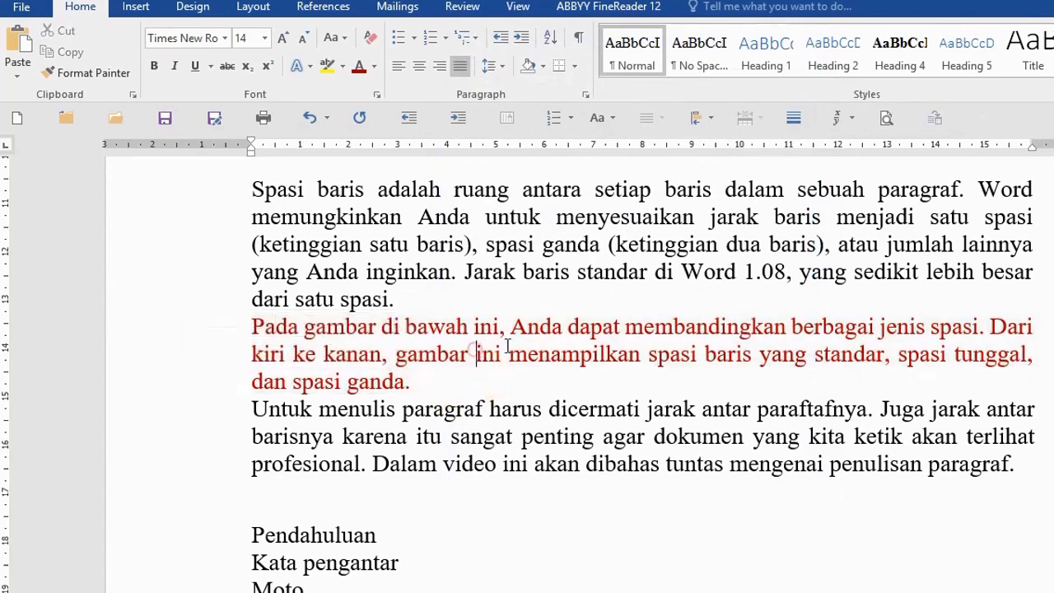
Set the spacing before the red paragraph starting with "Pada gambar di bawah ini" to 12 pt.
click(584, 98)
click(577, 309)
click(577, 309)
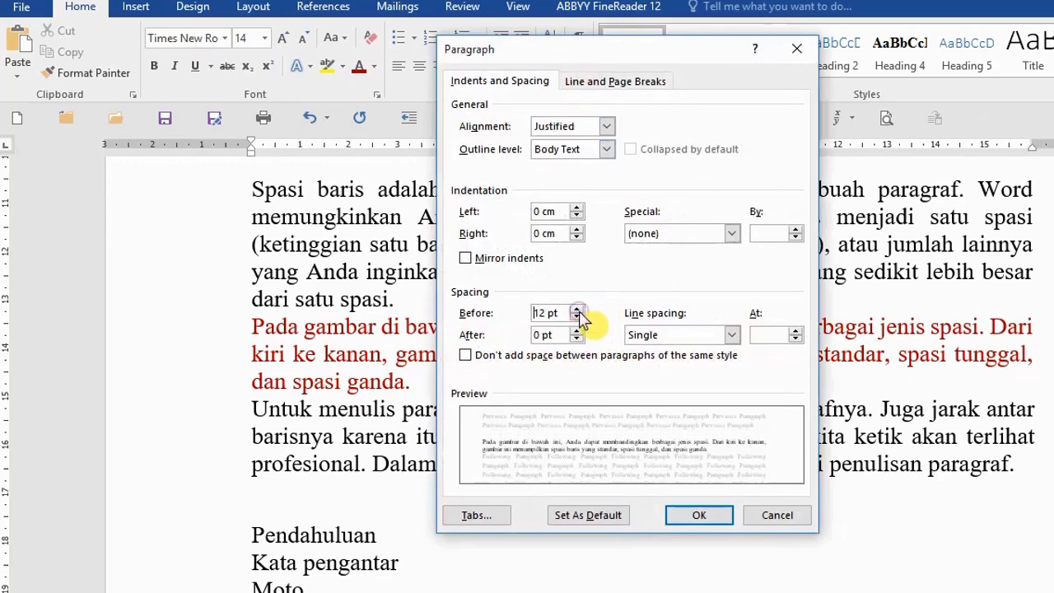
click(700, 515)
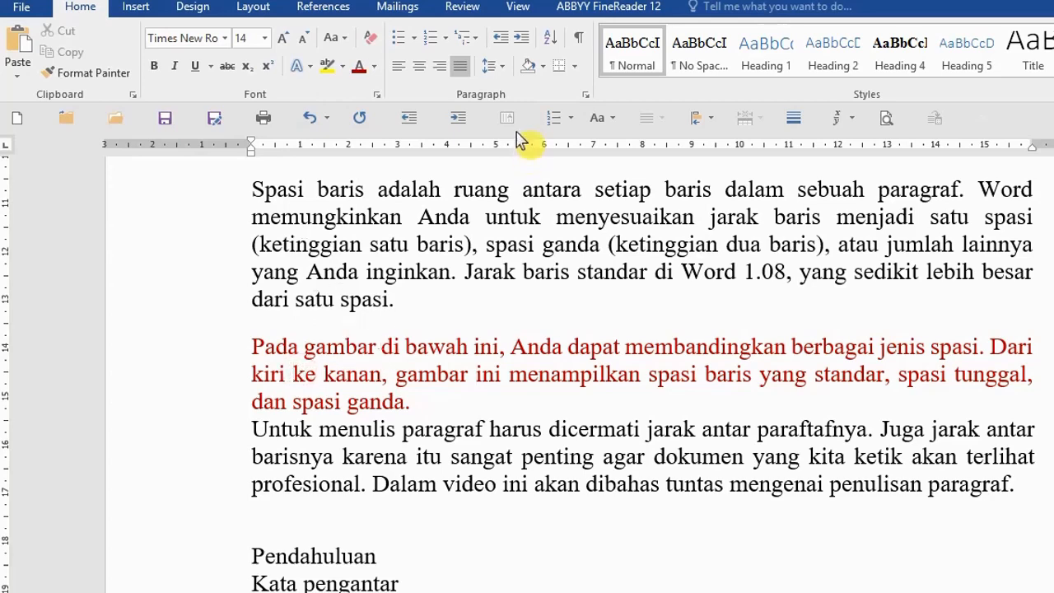
Set the spacing after the red paragraph to 12 pt as well.
click(584, 96)
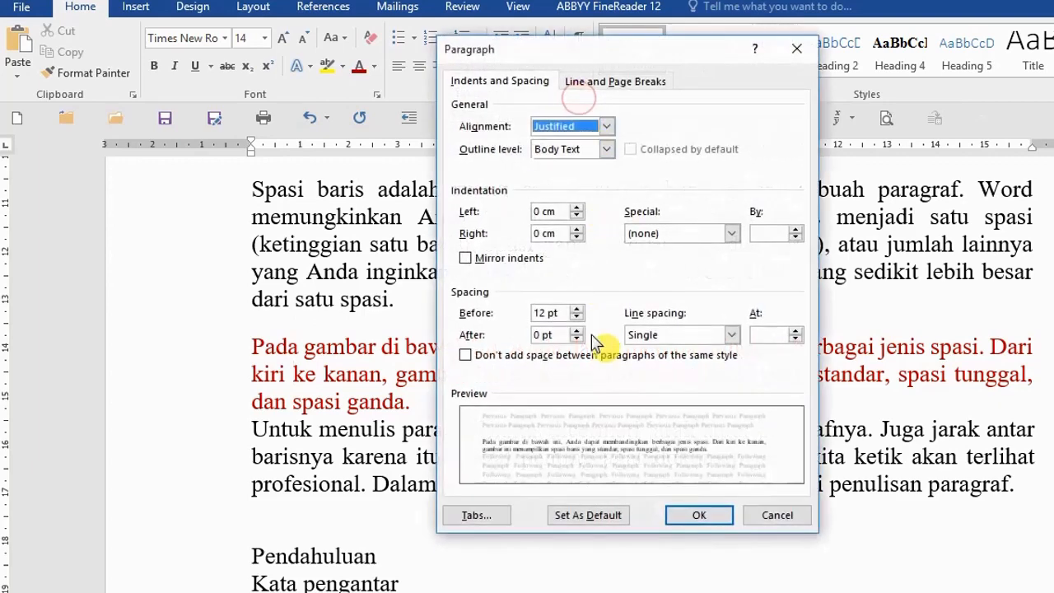
click(577, 330)
click(577, 331)
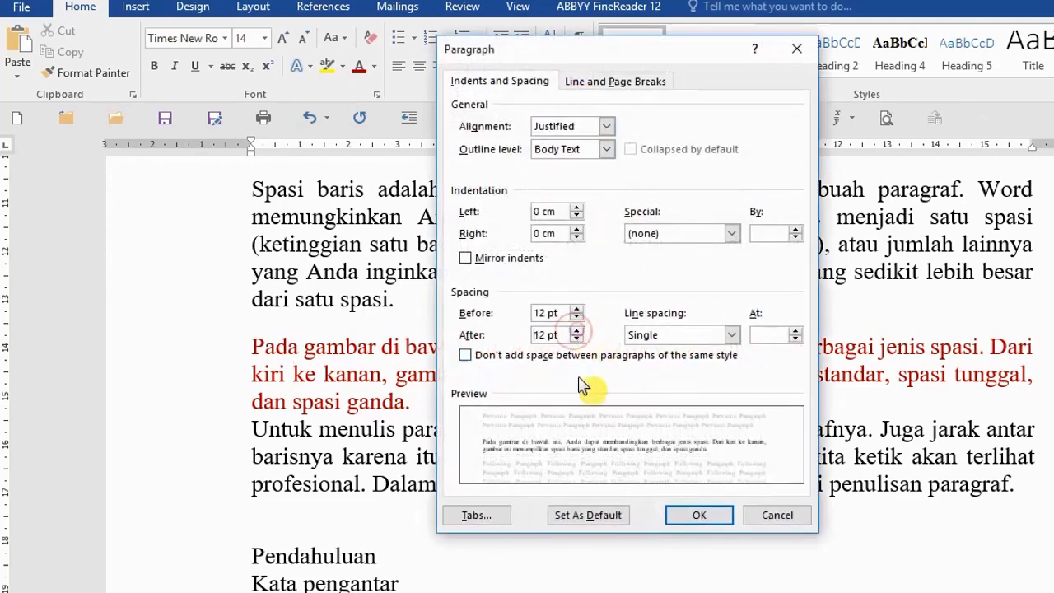
click(692, 516)
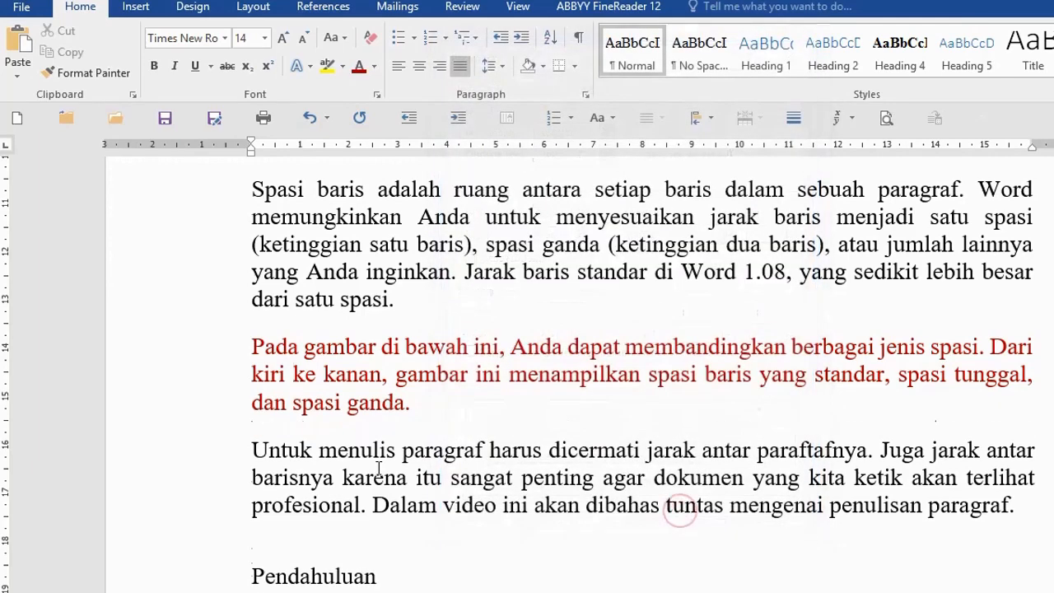
Set the spacing after the lines "Pendahuluan", "Kata pengantar" and "Moto" to 12 pt.
scroll(378, 468, down, 1)
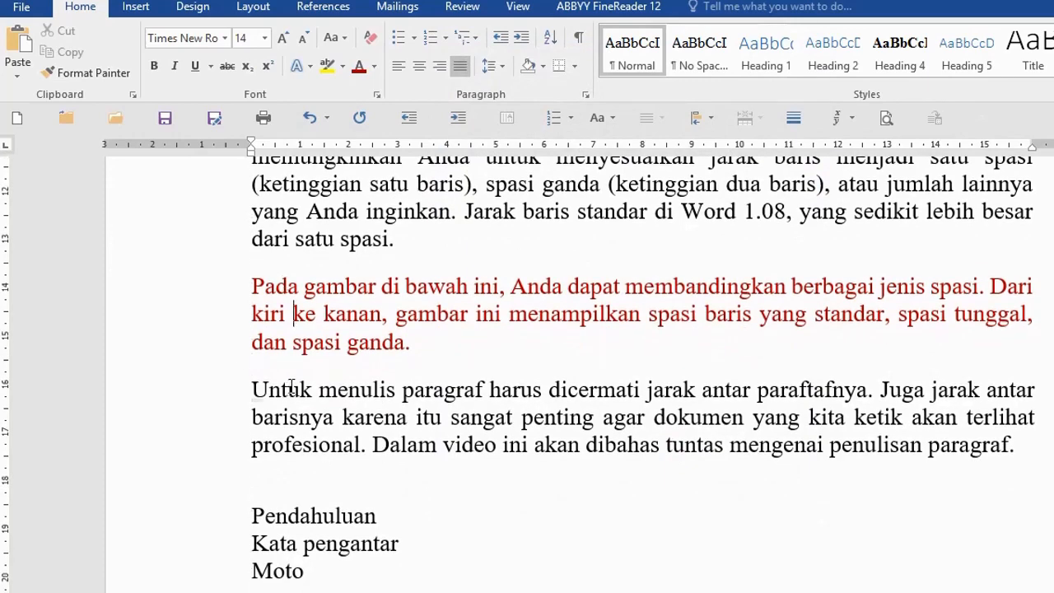
scroll(297, 379, down, 3)
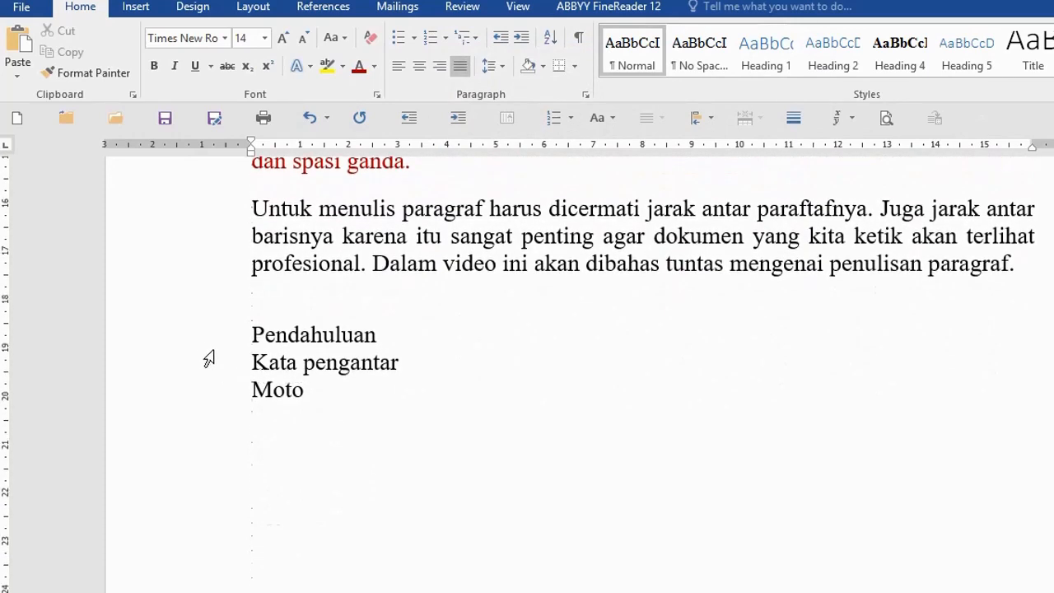
drag(191, 346, 198, 384)
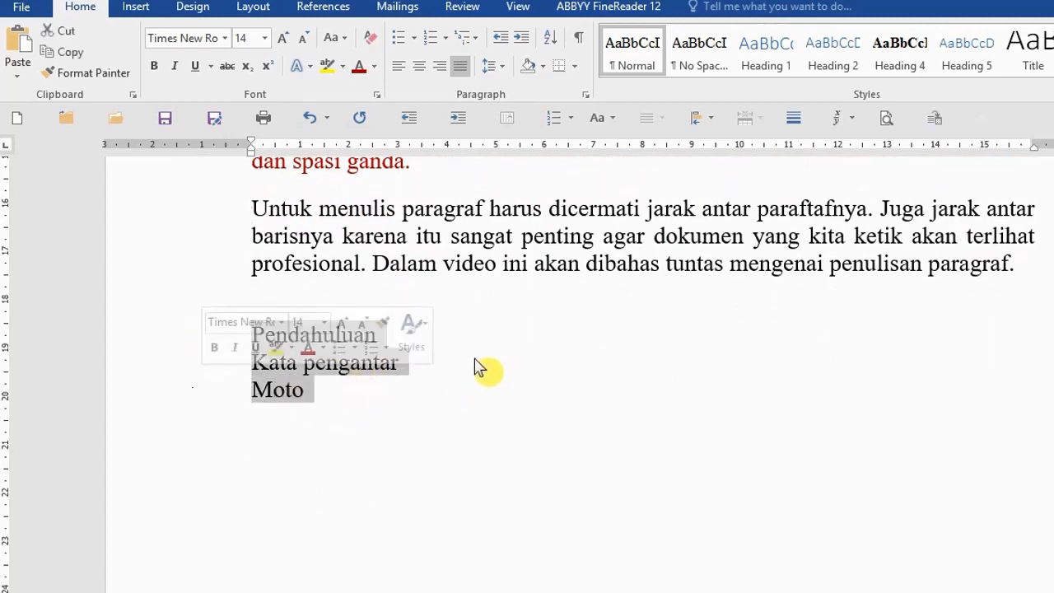
click(586, 95)
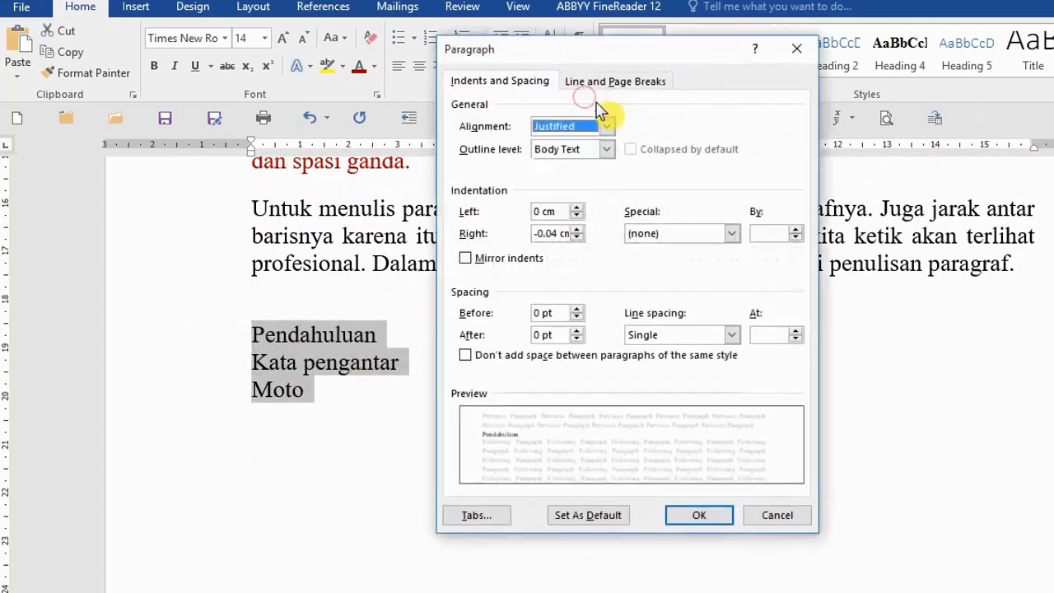
click(578, 330)
click(578, 331)
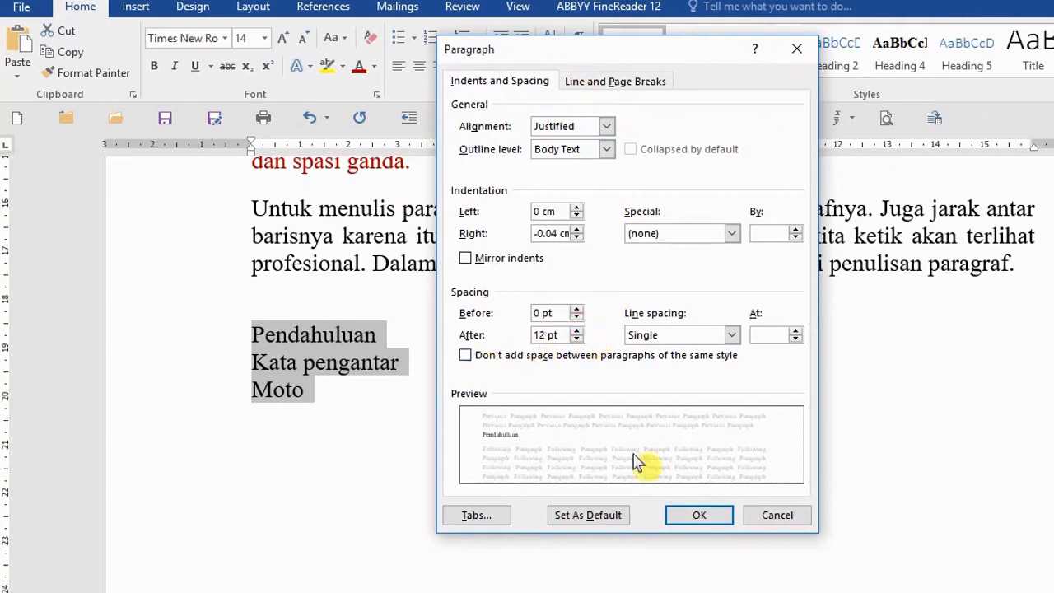
click(695, 512)
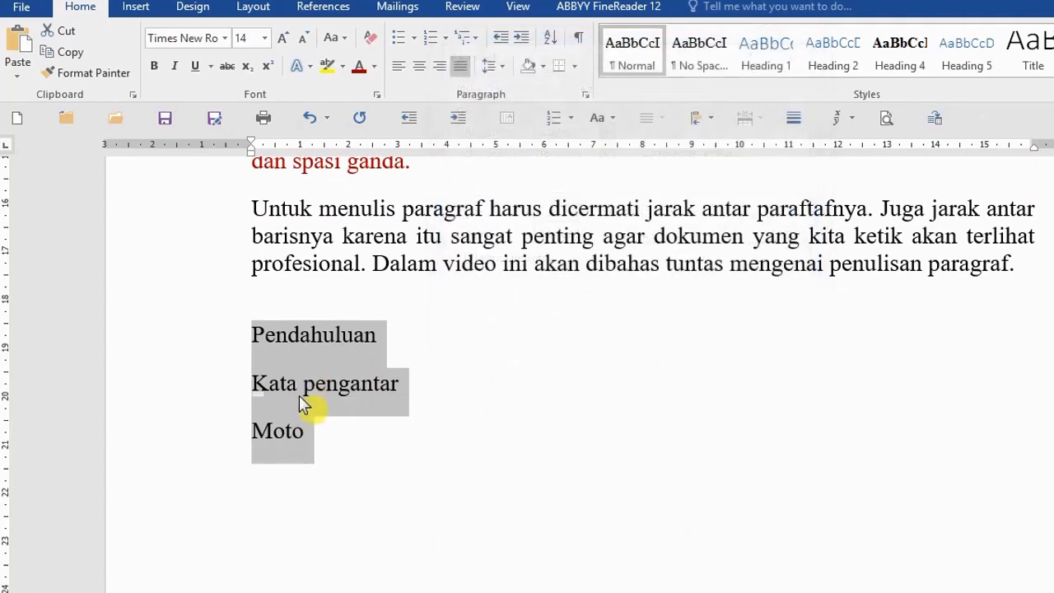
Set the spacing after the lines "Pendahuluan", "Kata pengantar" and "Moto" back to 0 pt.
click(586, 94)
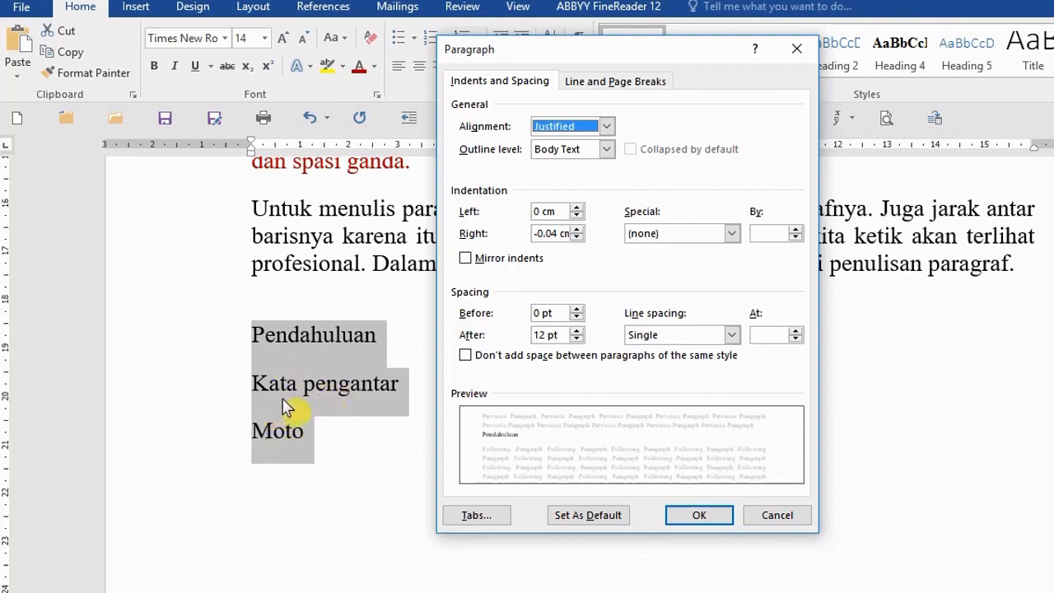
click(577, 330)
click(577, 330)
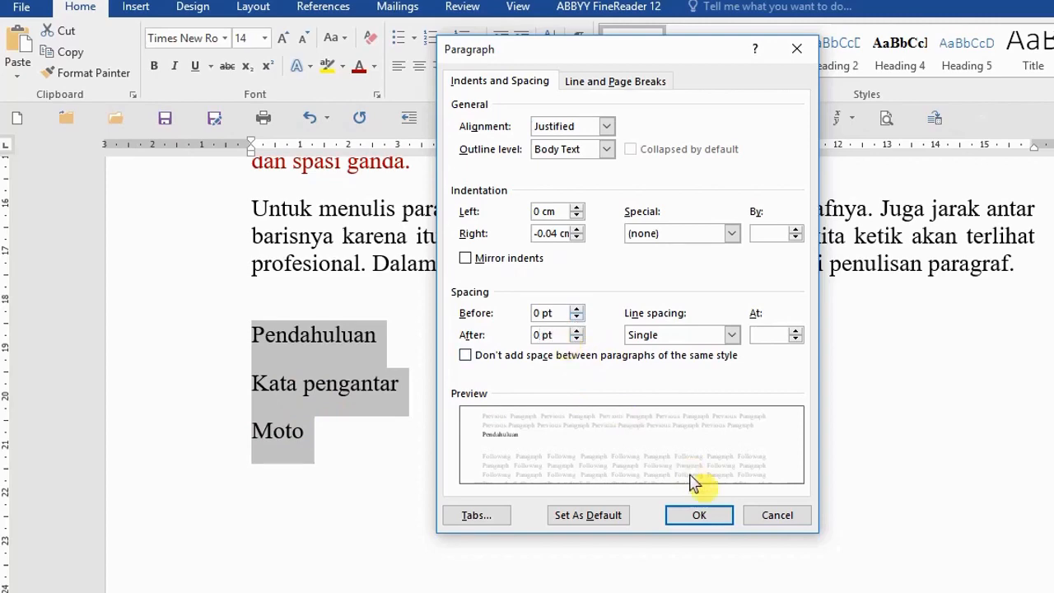
click(707, 511)
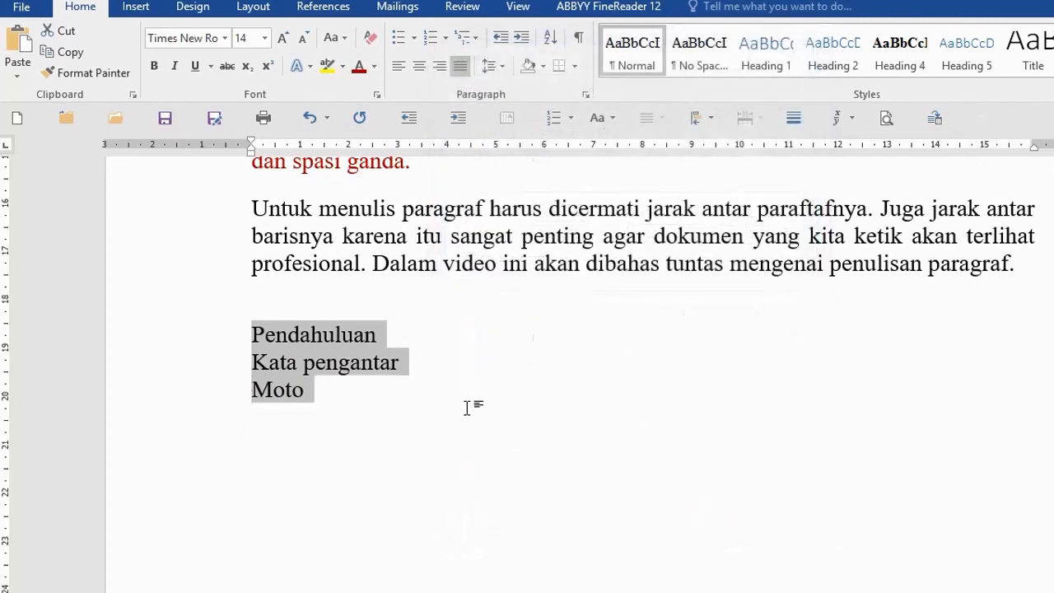